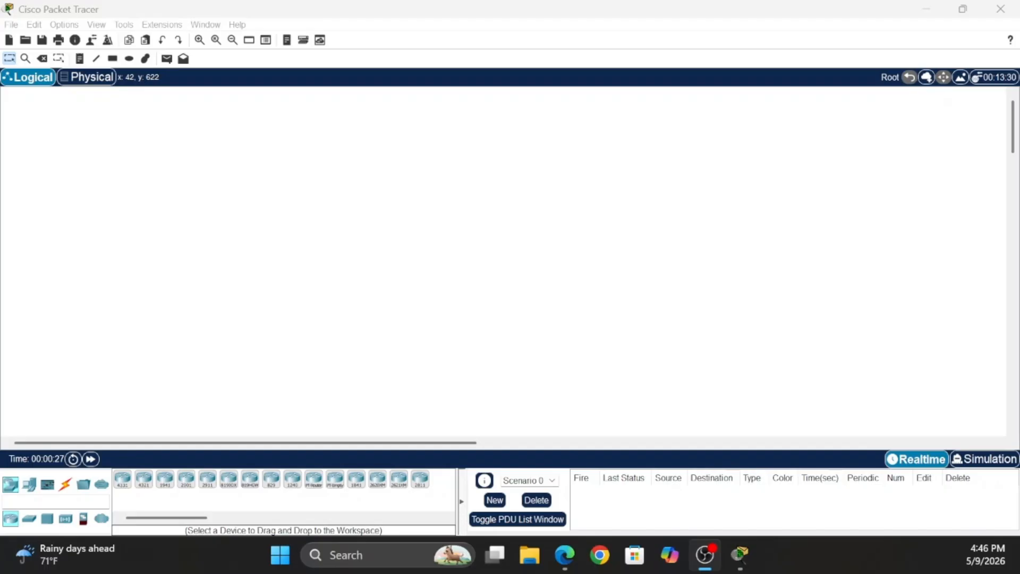
Place two 2960 switches side by side in the workspace, leaving a wide gap between them
click(29, 484)
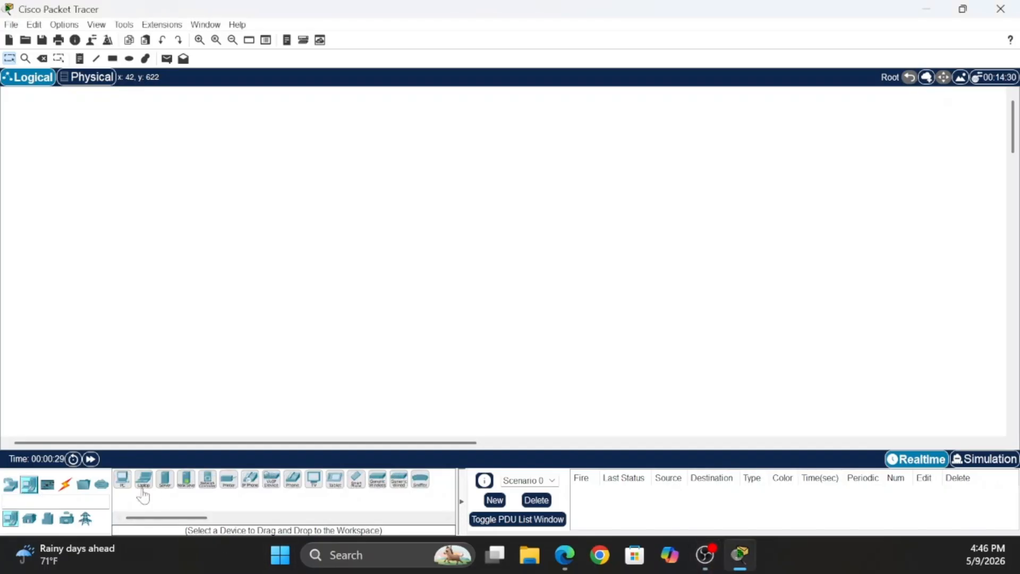
click(10, 484)
click(29, 518)
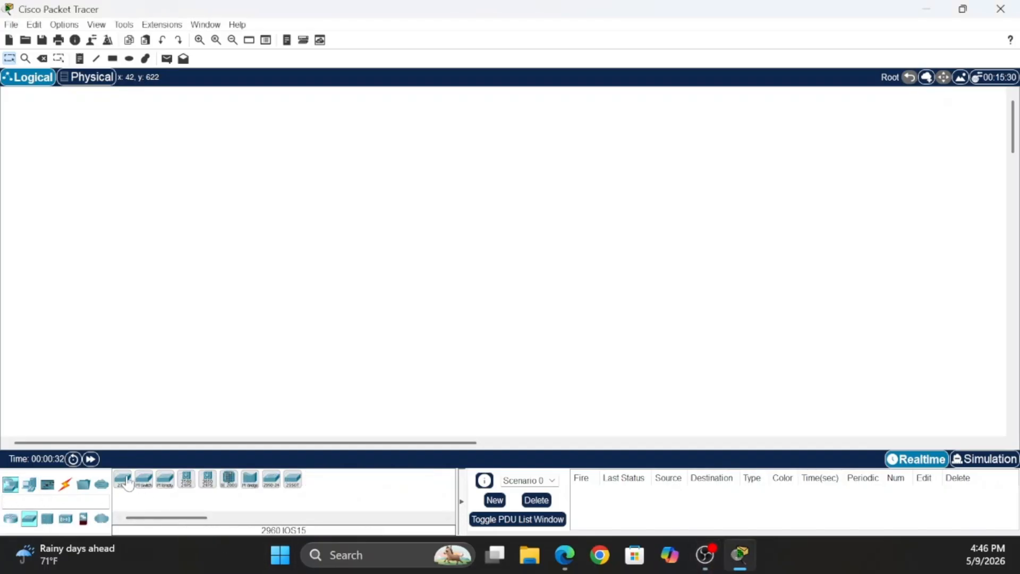
drag(128, 482, 338, 247)
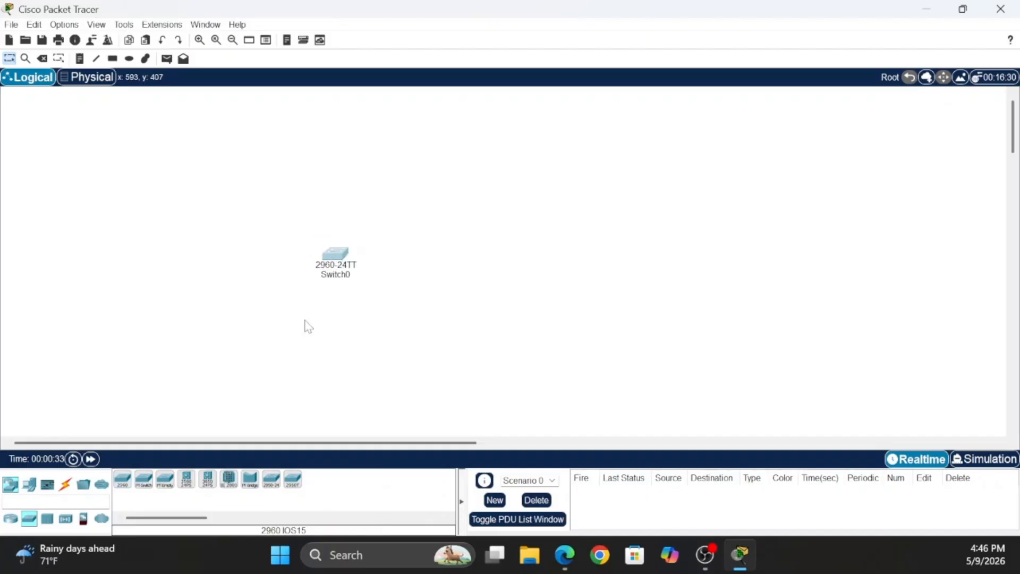
drag(123, 481, 606, 273)
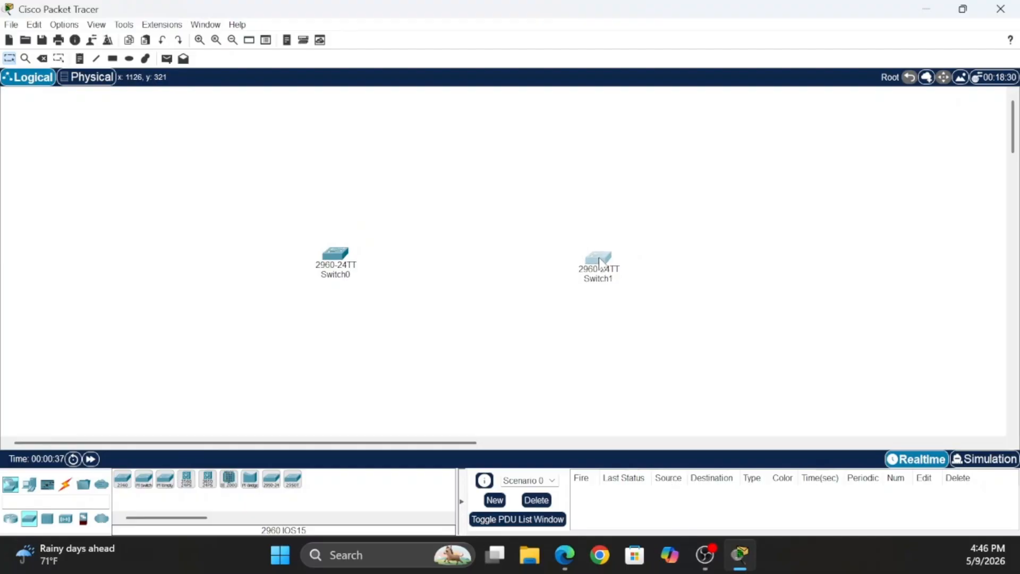
Try to rename Switch0 as Switch1
click(355, 274)
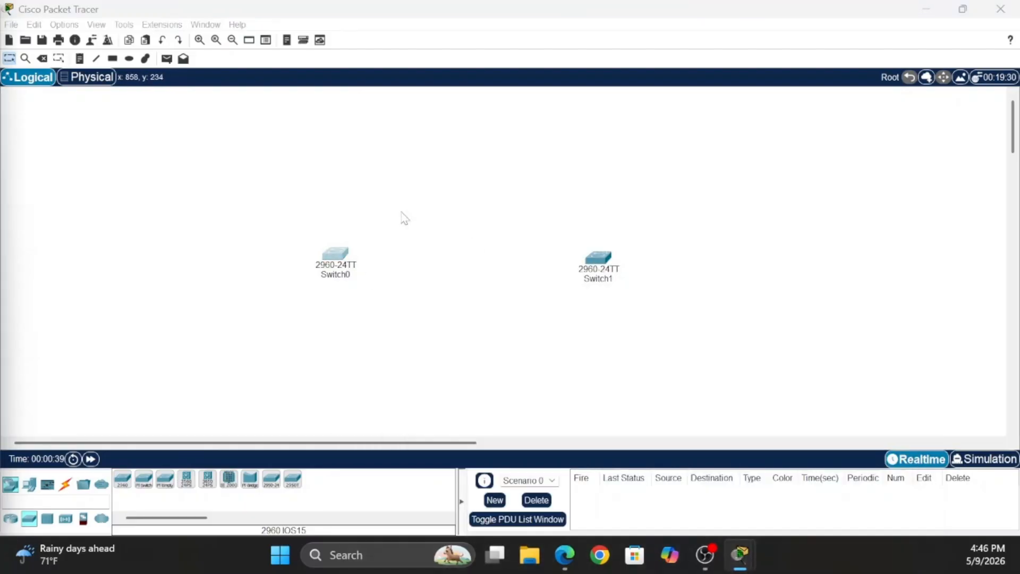
click(347, 277)
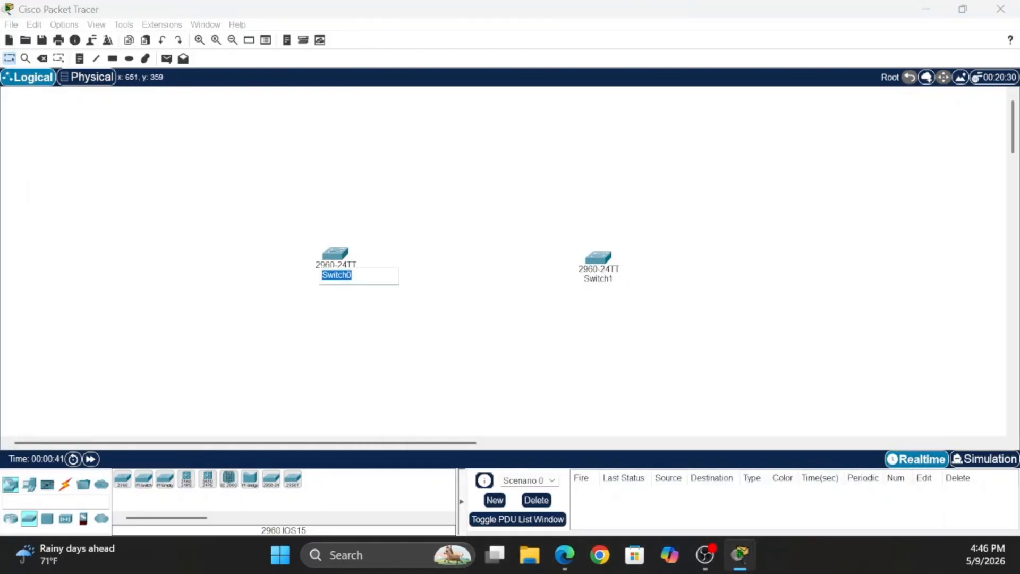
click(349, 275)
text(1)
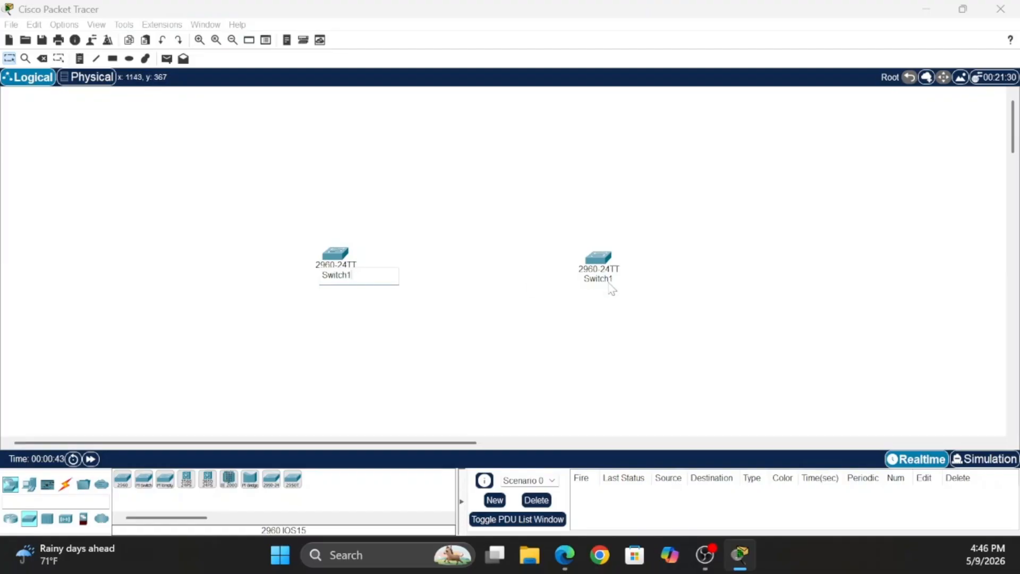
click(610, 287)
click(569, 296)
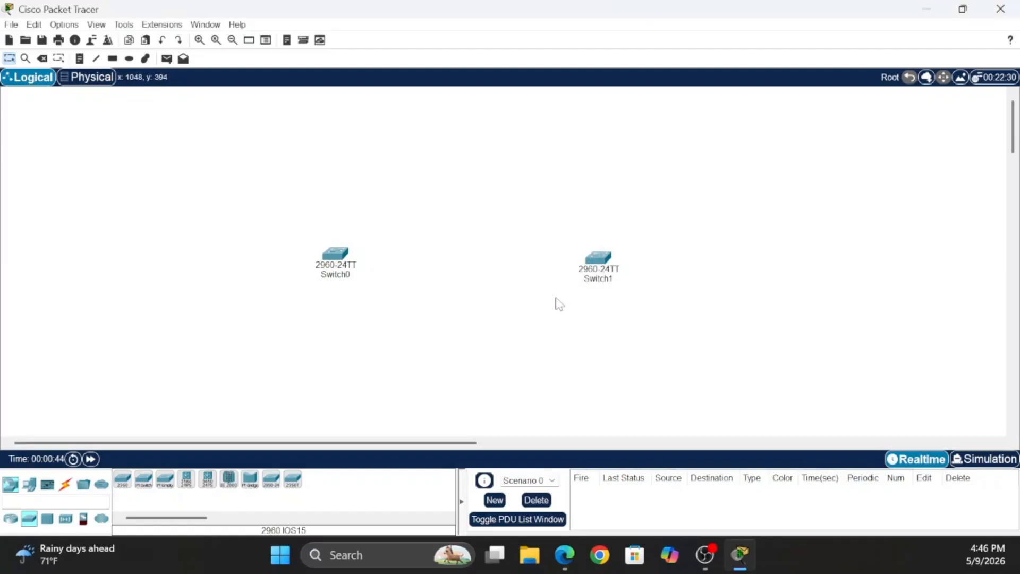
Rename the second switch, the right-hand one of the pair, as Switch2
click(611, 277)
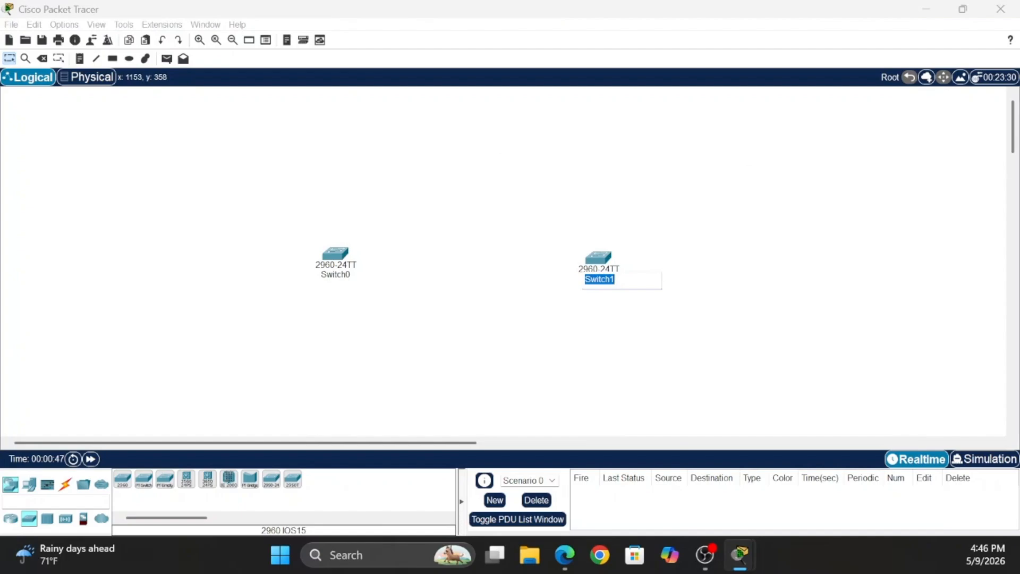
key(BackSpace)
click(381, 282)
Rename Switch0 as Switch1 and move it slightly toward Switch2 so the two line up
click(352, 275)
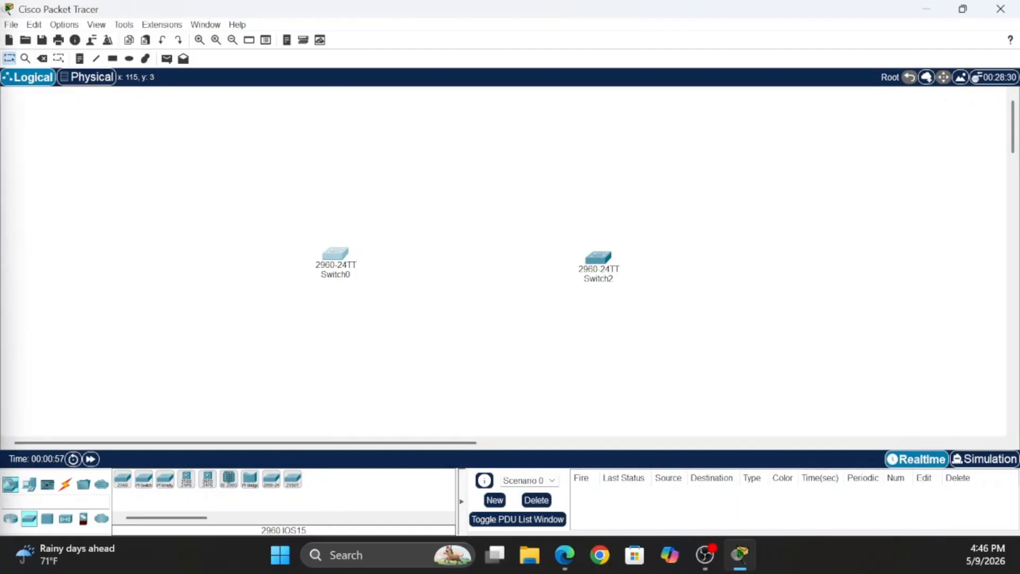
click(349, 278)
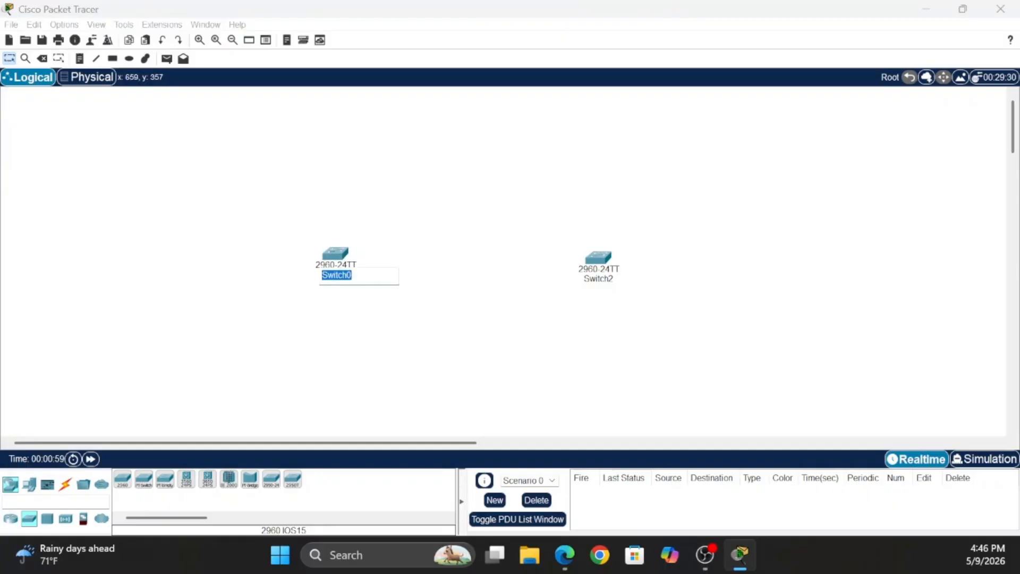
key(BackSpace)
click(683, 99)
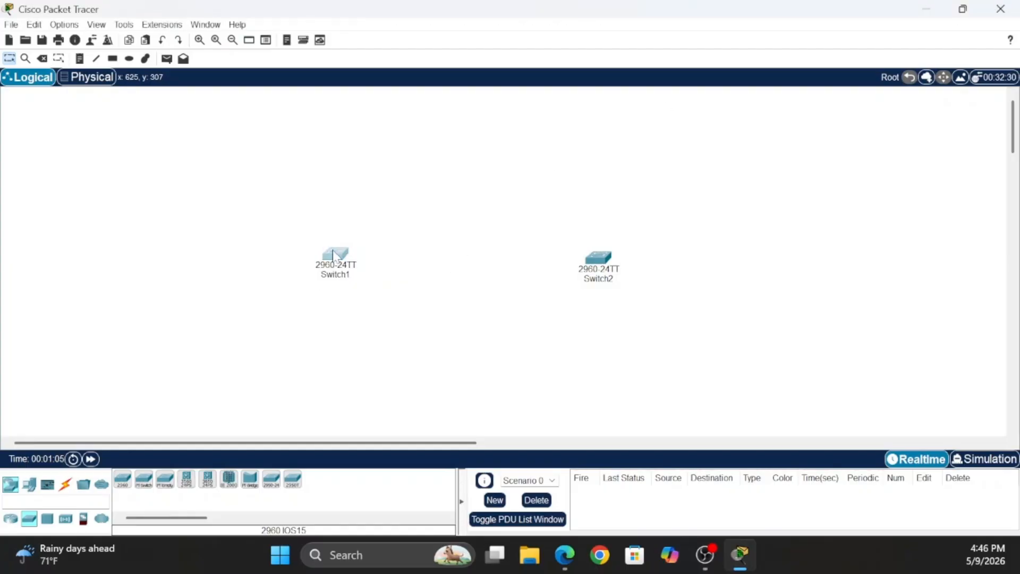
drag(333, 254, 348, 263)
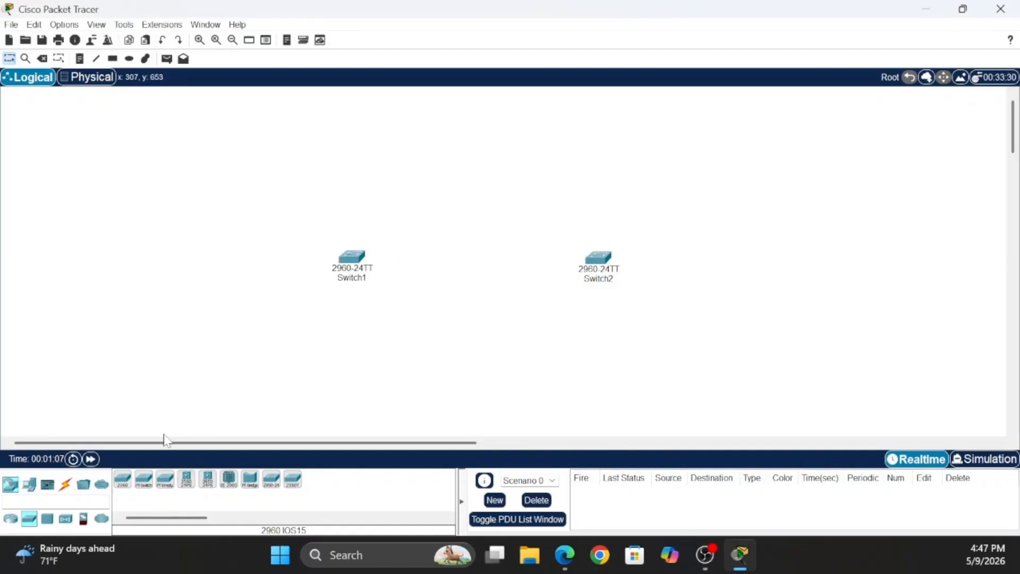
Add two PCs and one laptop around the outer side of Switch1
click(32, 484)
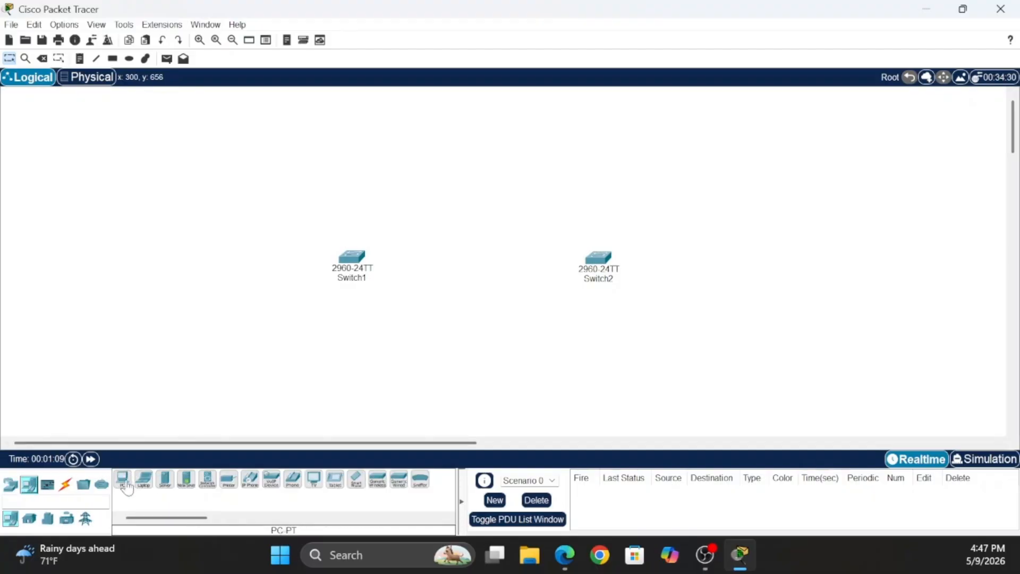
drag(122, 480, 265, 210)
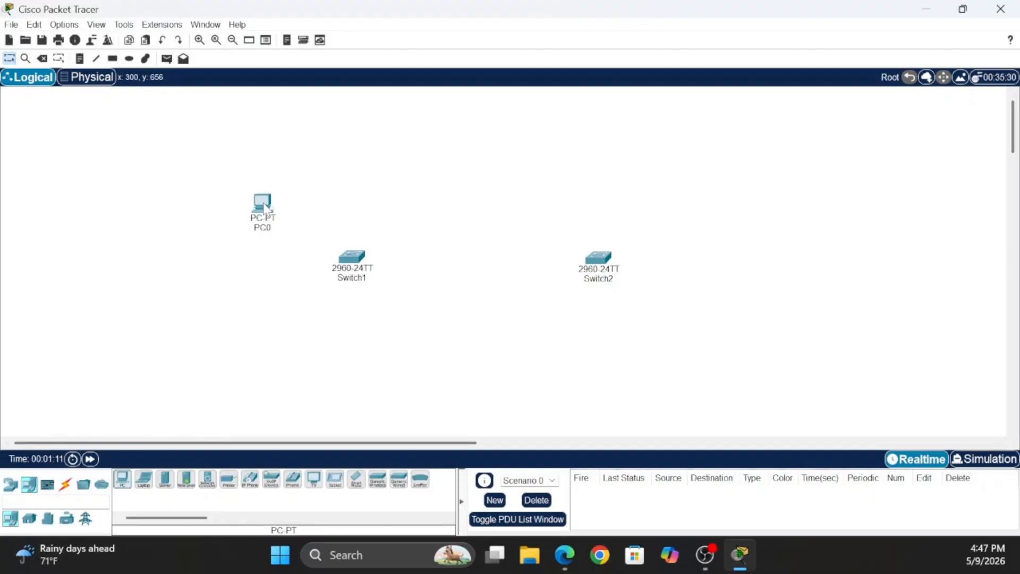
drag(128, 484, 239, 296)
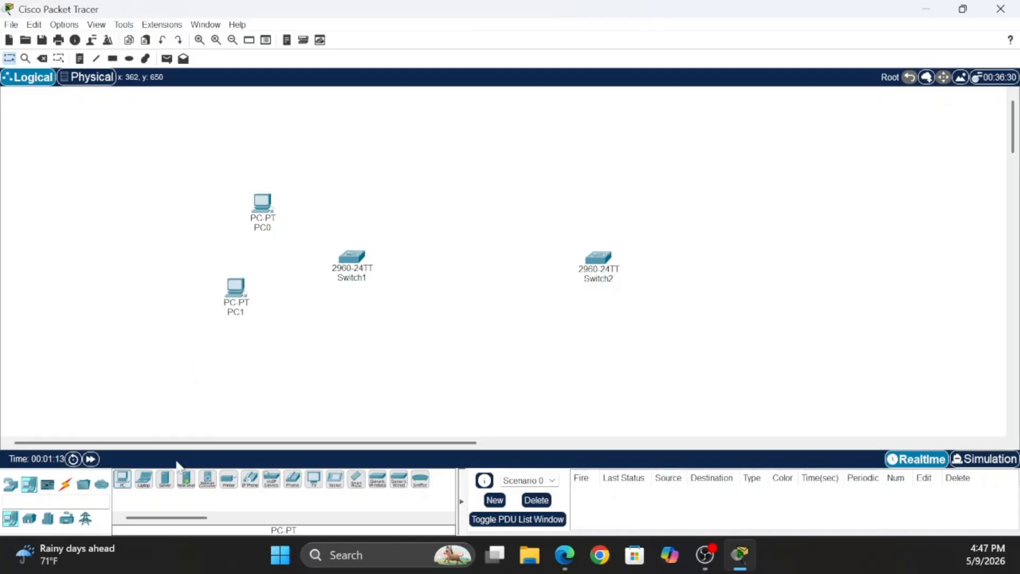
drag(143, 480, 303, 366)
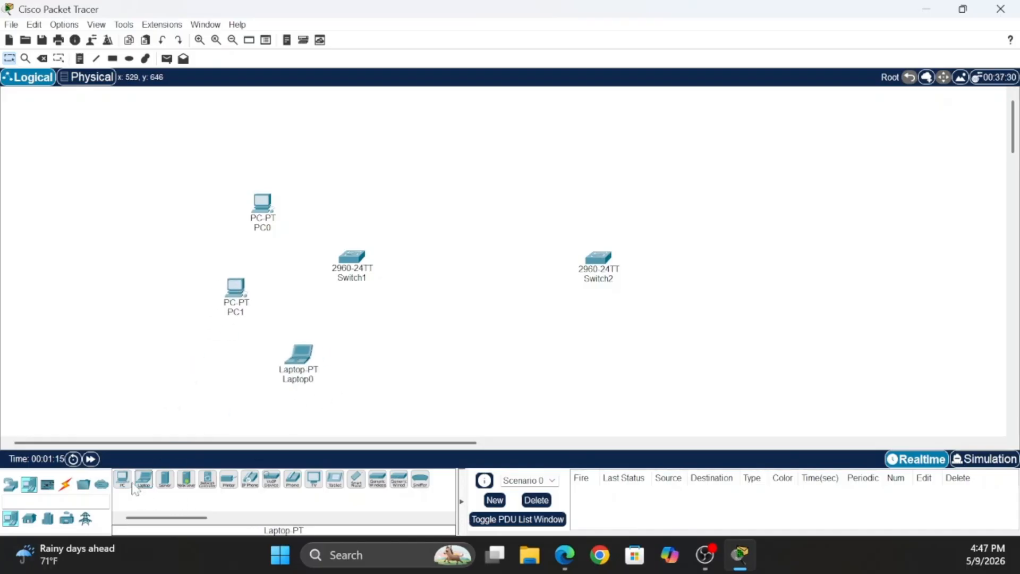
Add one PC and two laptops around the outer side of Switch2
drag(123, 480, 673, 207)
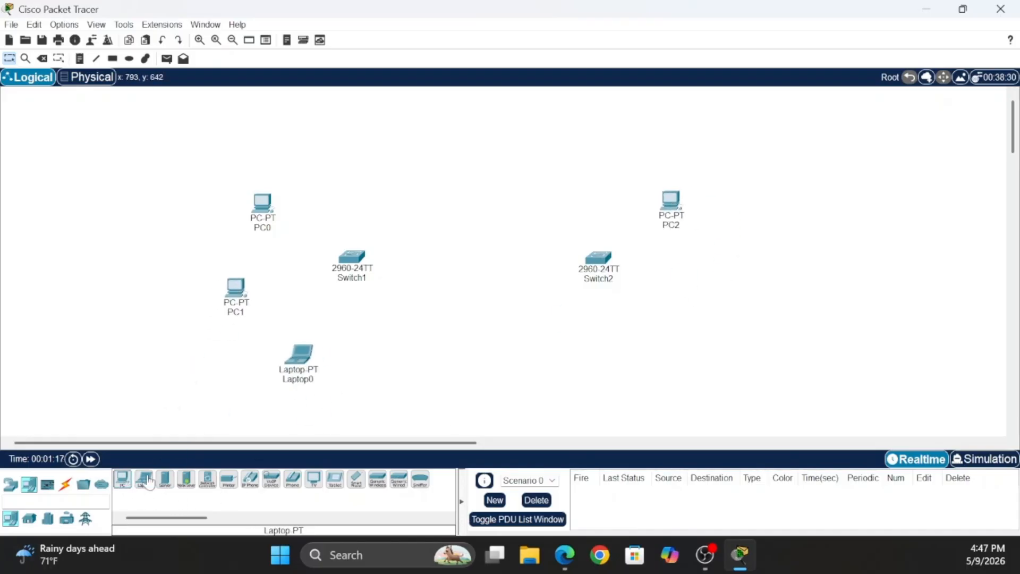
drag(144, 480, 710, 298)
drag(143, 480, 619, 366)
Connect Switch1 to Laptop0, PC1 and PC0 using the automatic connection type
click(65, 484)
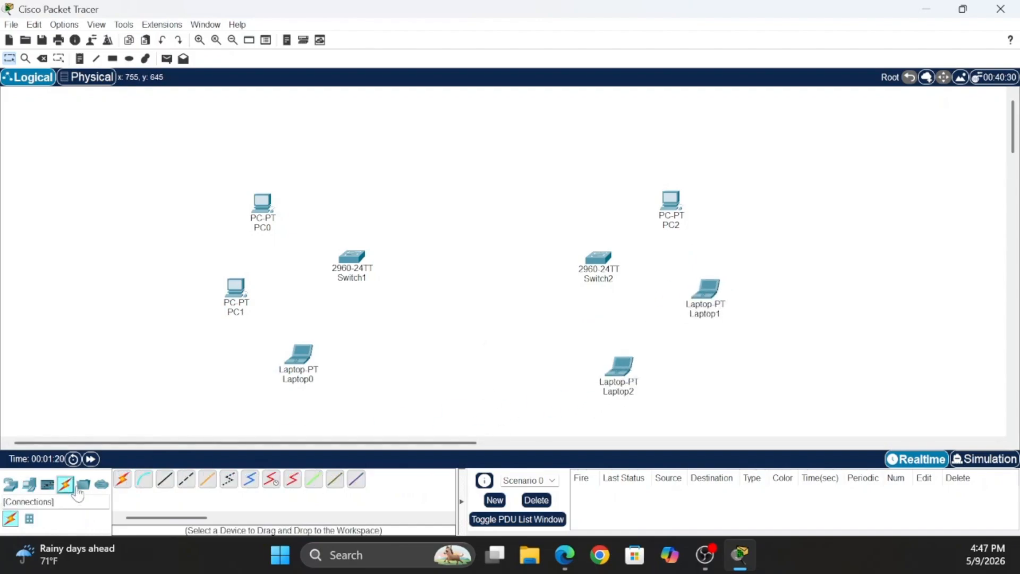
click(122, 480)
click(360, 267)
click(299, 353)
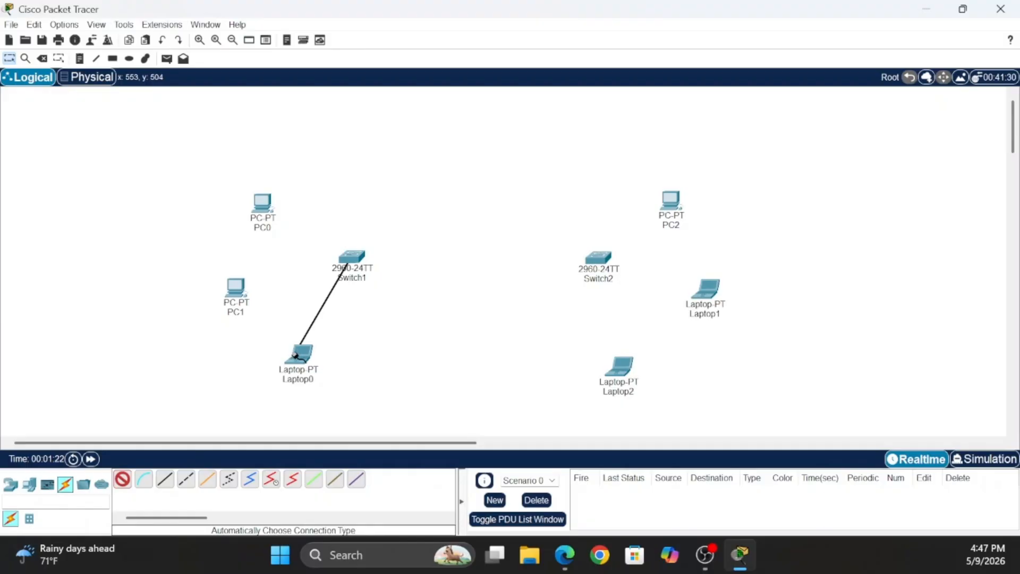
click(350, 257)
click(236, 290)
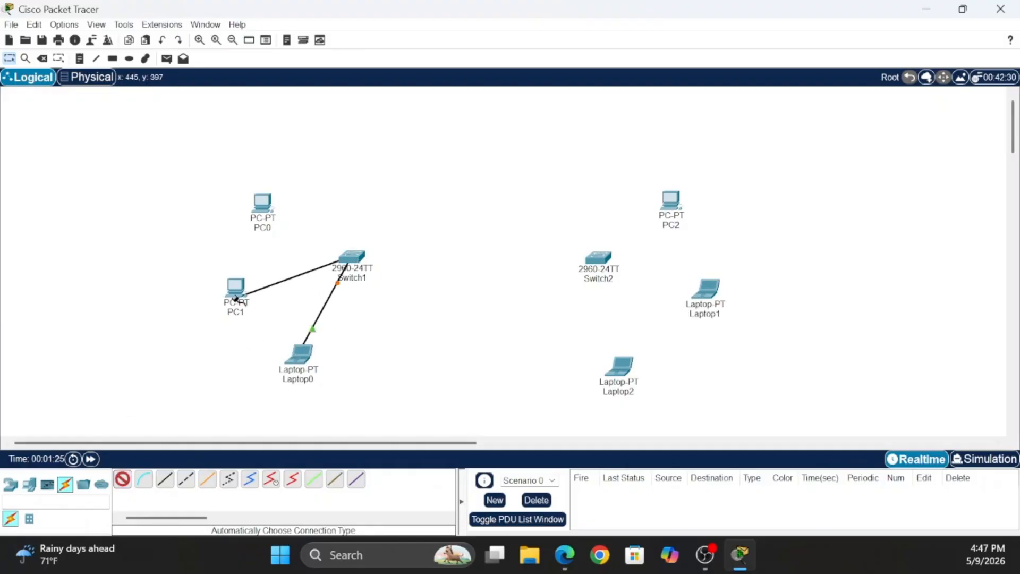
click(122, 479)
click(351, 258)
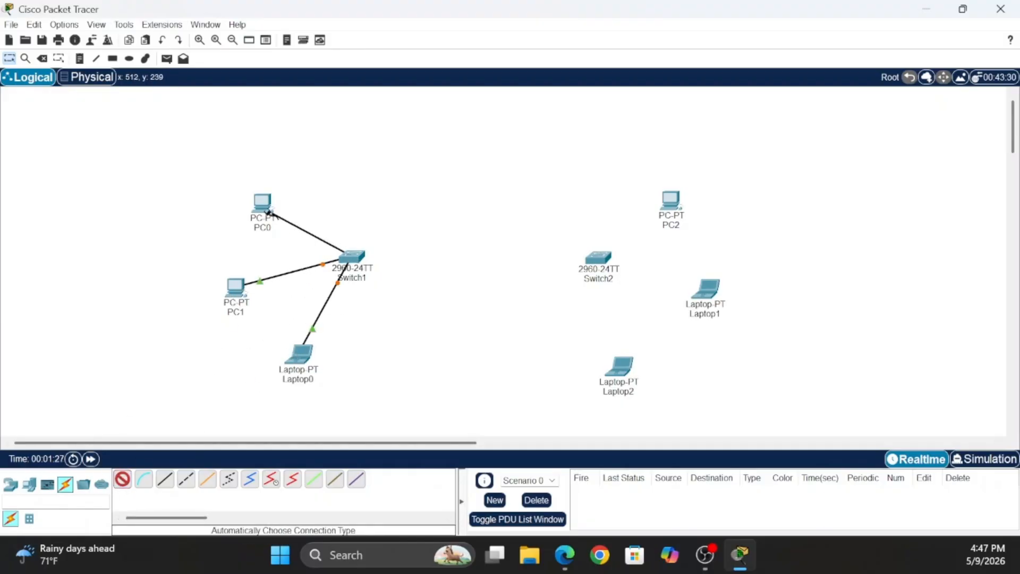
click(262, 202)
Connect Switch2 to Laptop2, Laptop1 and PC2 using the automatic connection type
click(122, 480)
click(598, 258)
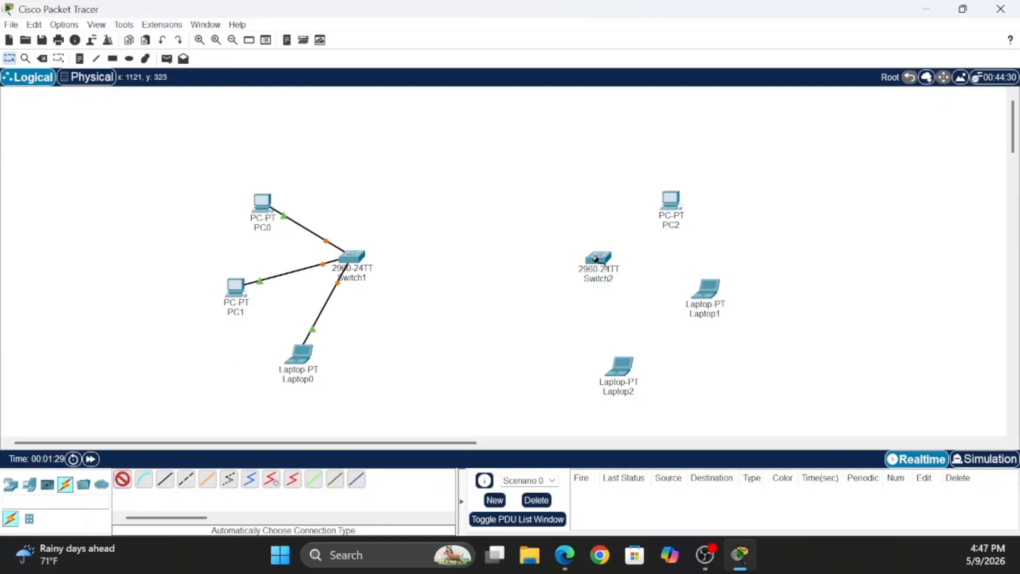
click(619, 365)
click(123, 480)
click(598, 258)
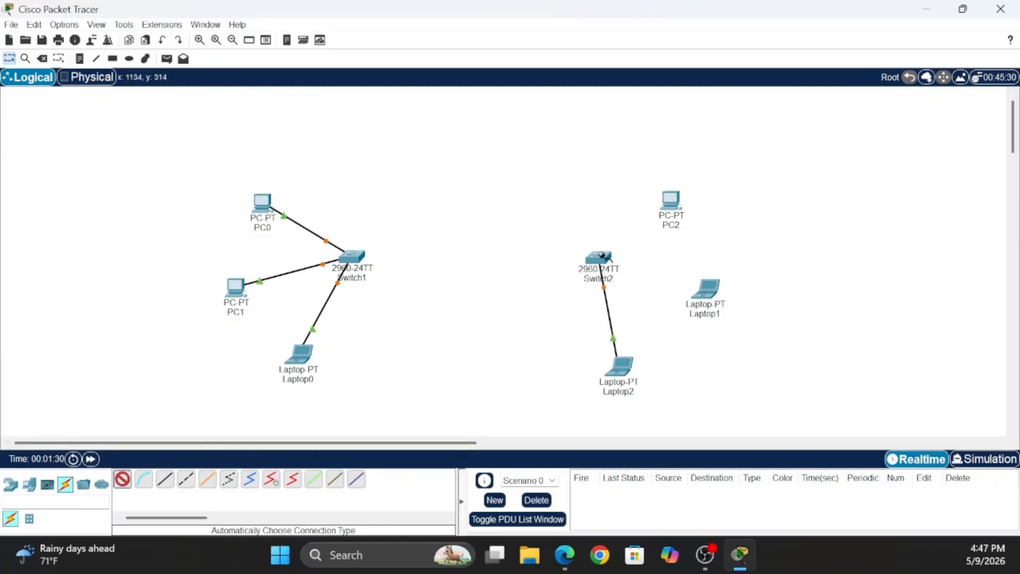
click(706, 290)
click(122, 480)
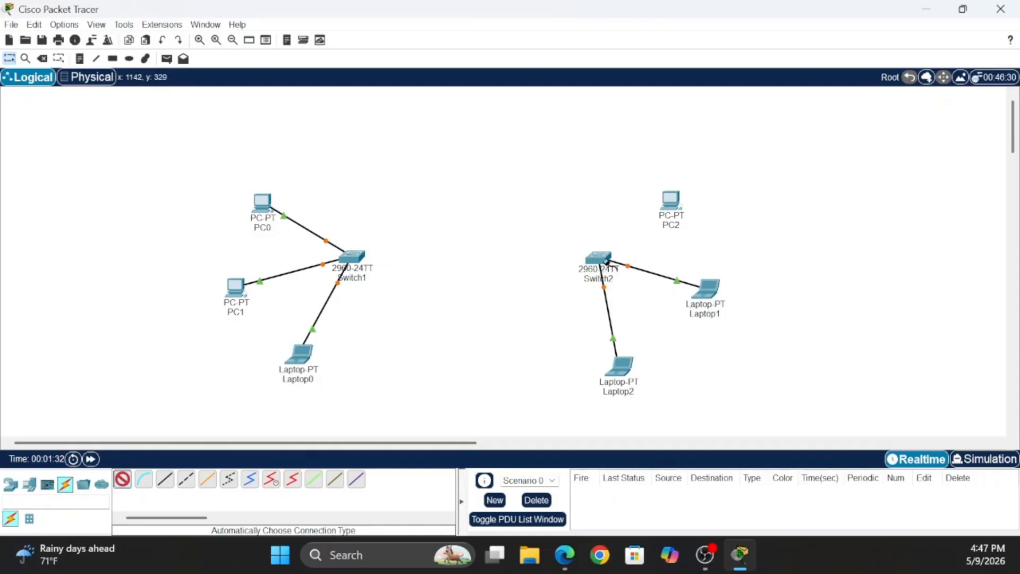
click(598, 259)
click(673, 199)
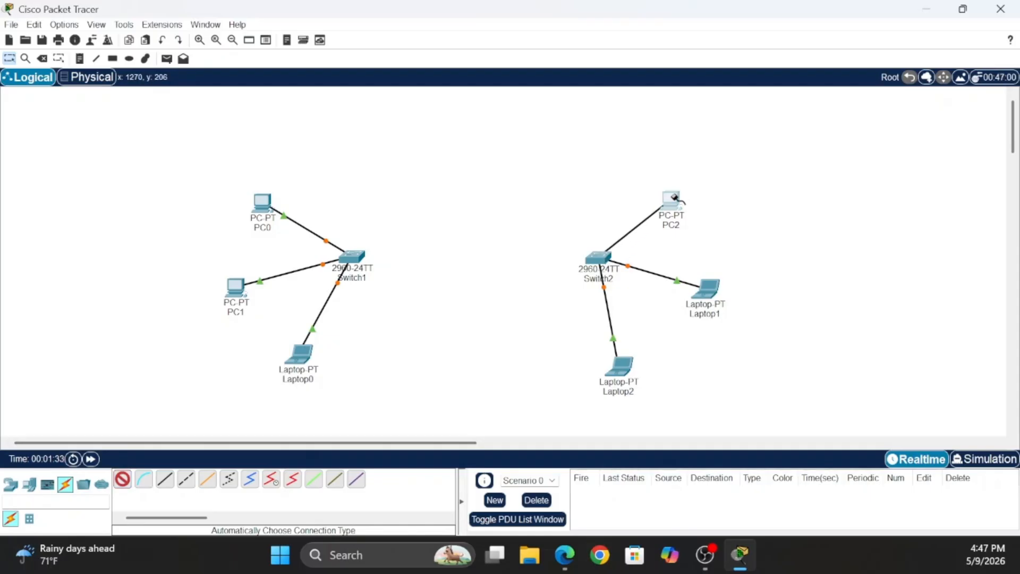
Add a server above Switch2 and connect it to that switch with the automatic connection type
click(11, 484)
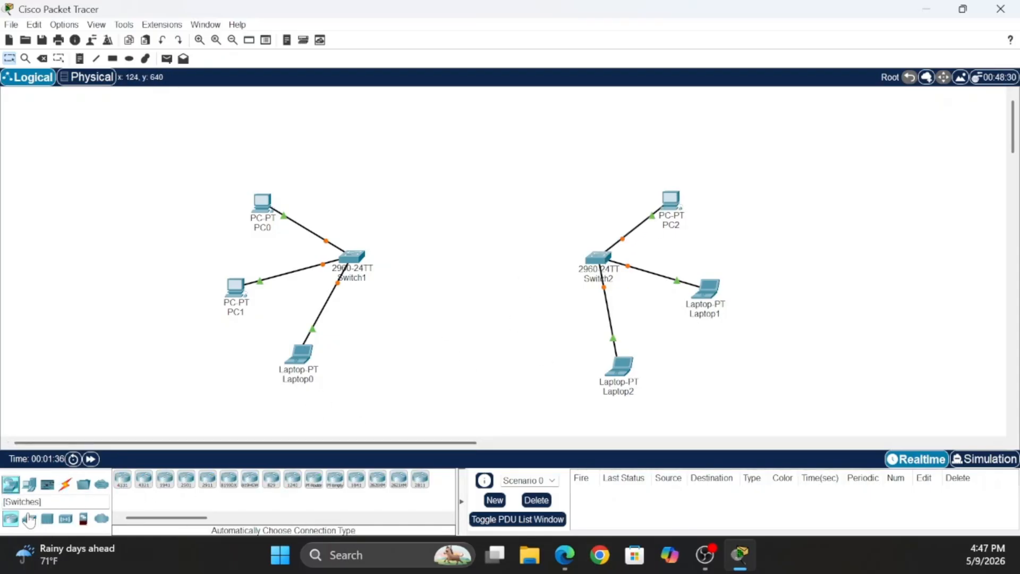
click(29, 484)
click(164, 485)
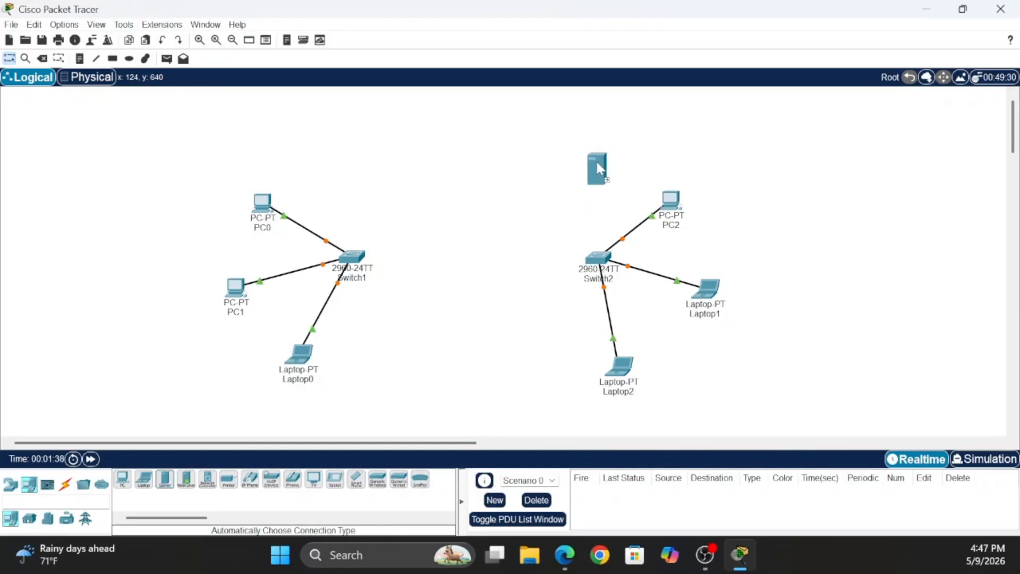
click(65, 484)
click(122, 479)
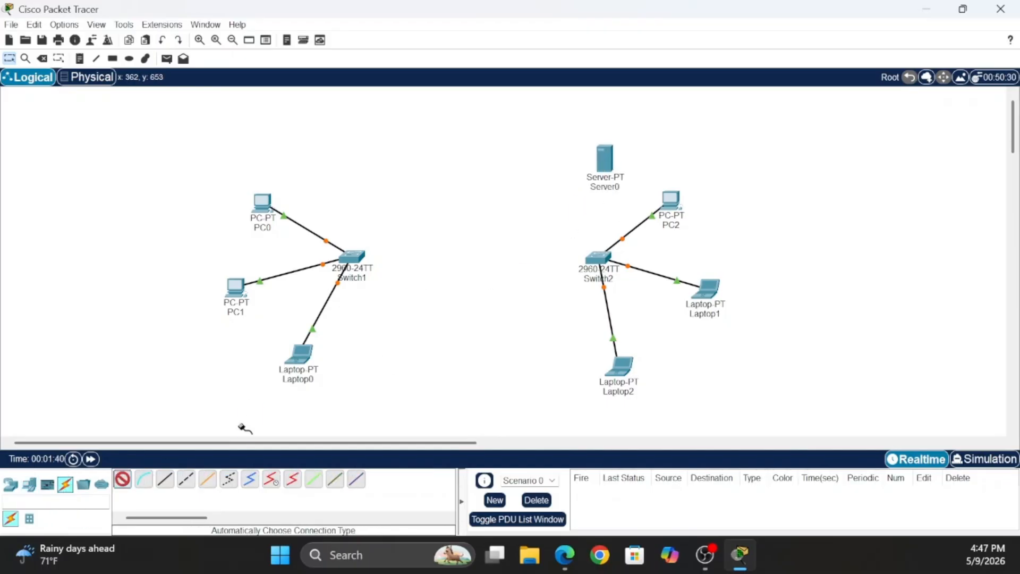
click(611, 256)
click(604, 160)
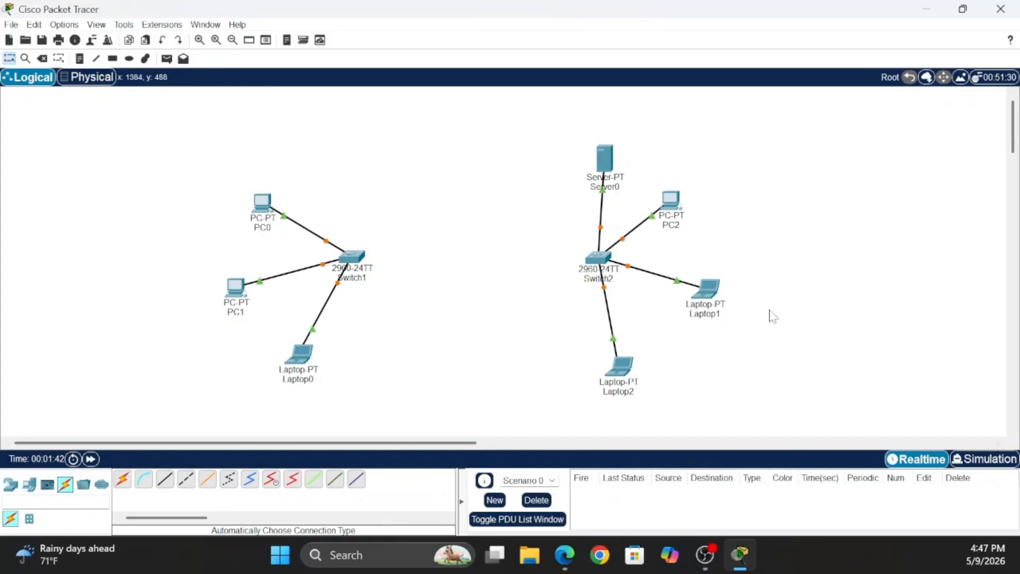
Place an ISR4331 router between the two switch groups, above the level of the switches
click(10, 484)
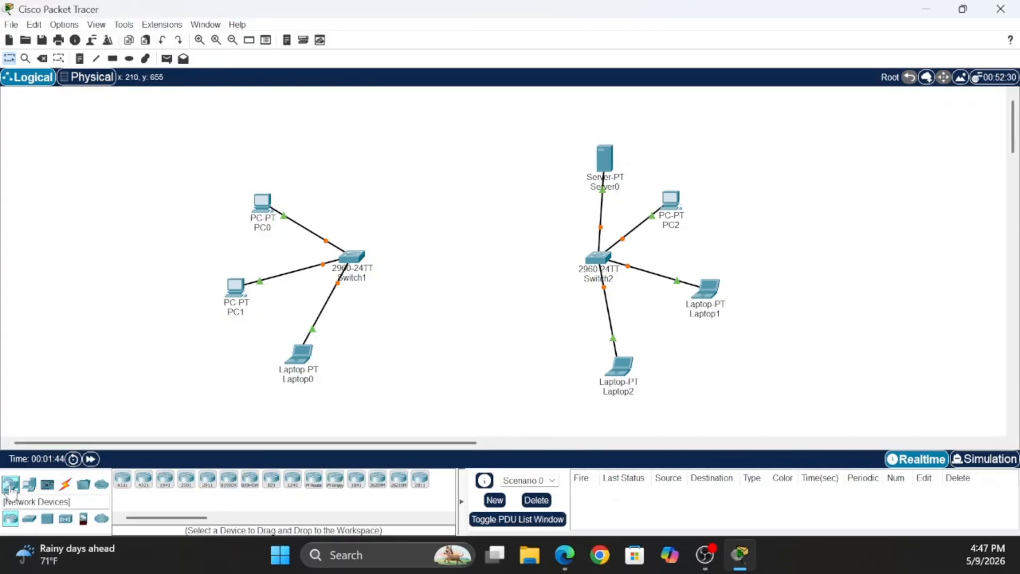
click(122, 479)
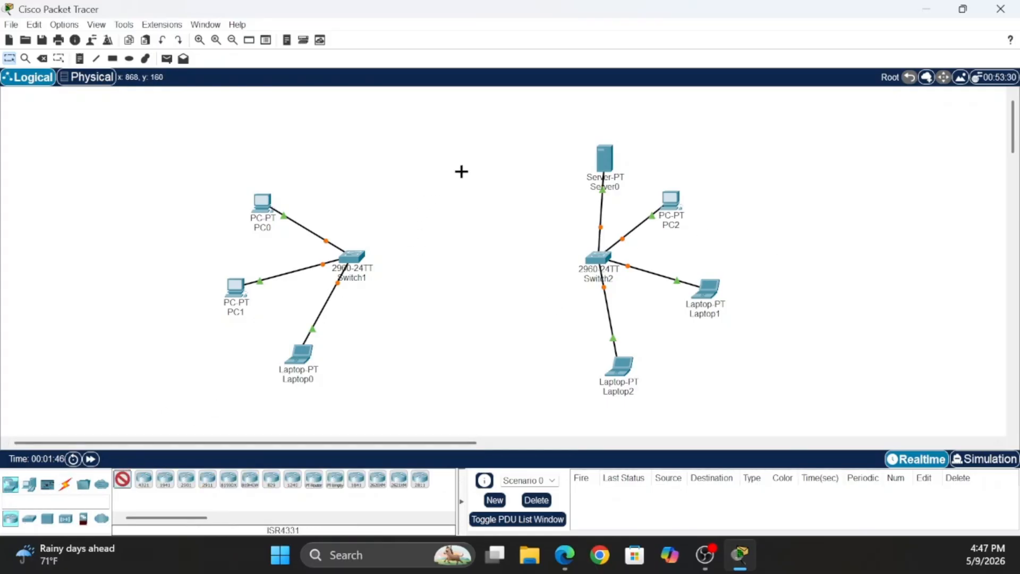
click(462, 172)
Connect Switch1 to GigabitEthernet0/0/0 on the ISR4331 router with a copper straight-through cable
click(65, 483)
click(165, 479)
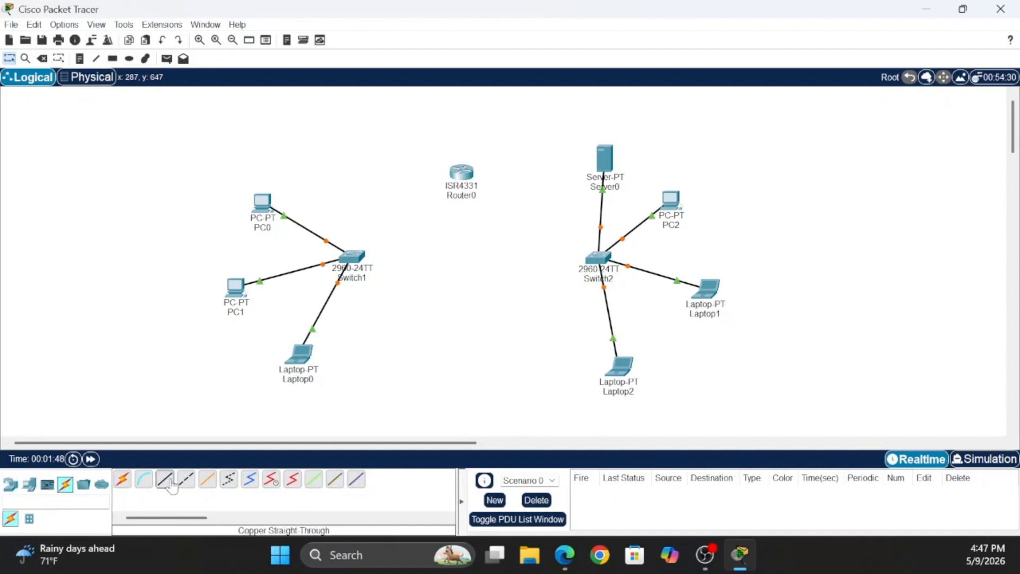
click(345, 270)
click(432, 62)
click(165, 479)
click(359, 258)
click(412, 27)
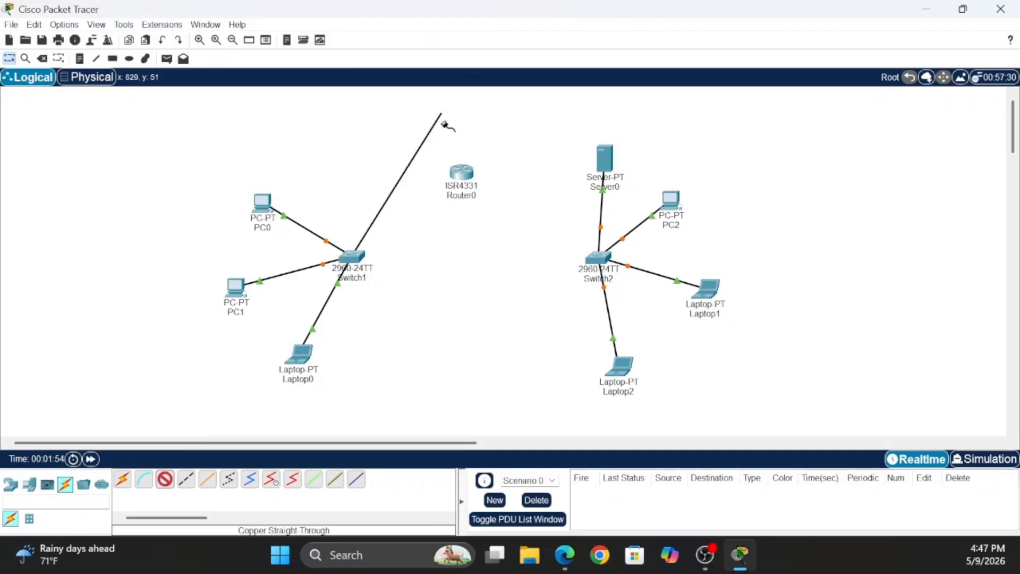
click(462, 173)
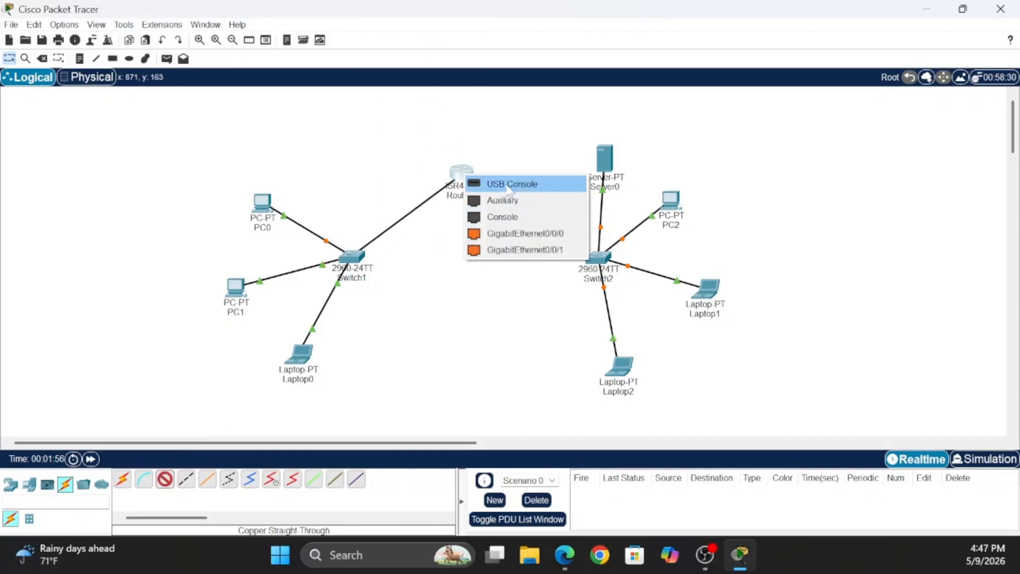
click(519, 233)
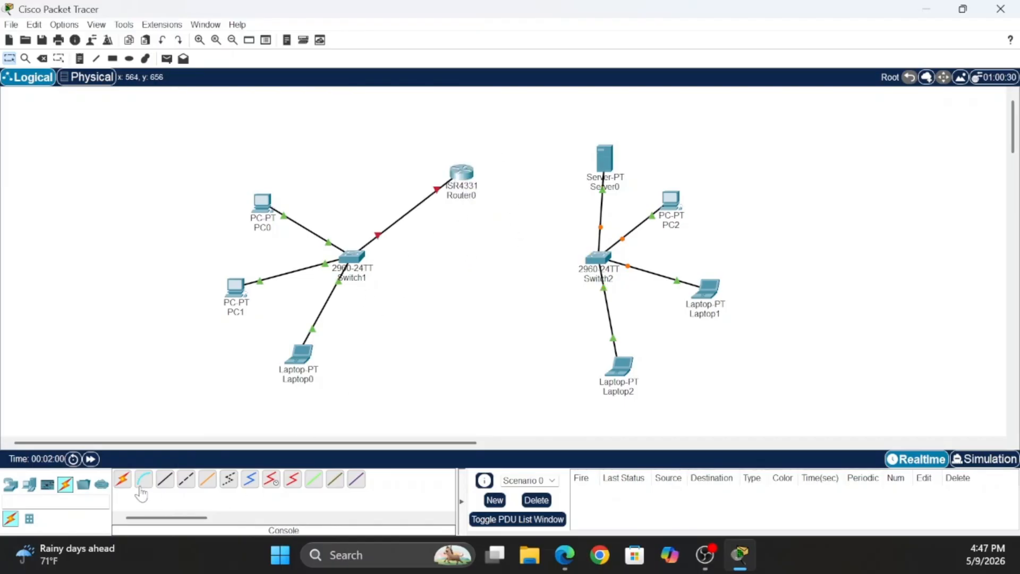
Connect Switch2 to GigabitEthernet0/0/1 on the ISR4331 router with a copper straight-through cable
click(160, 484)
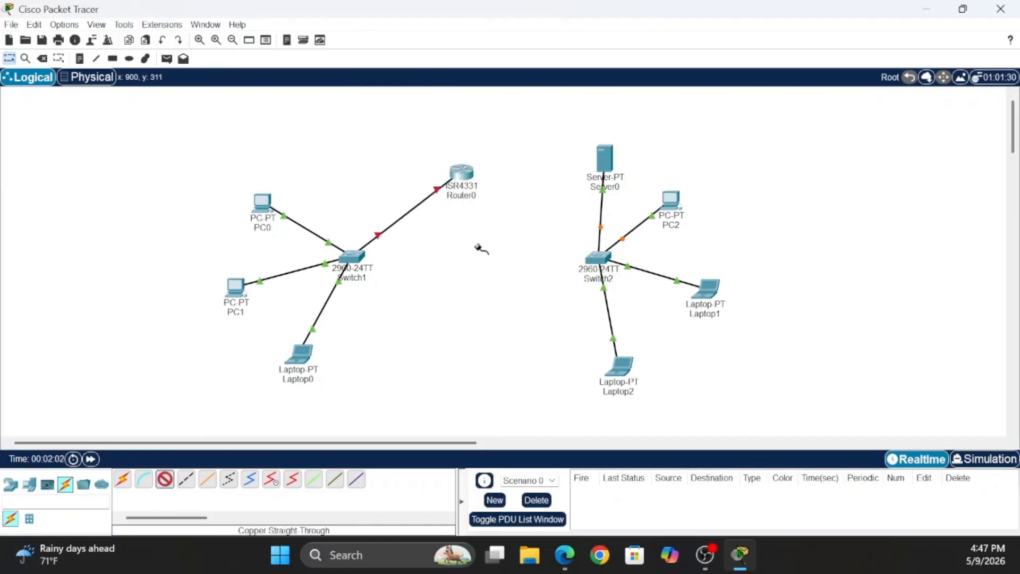
click(598, 258)
click(646, 44)
click(464, 177)
click(519, 235)
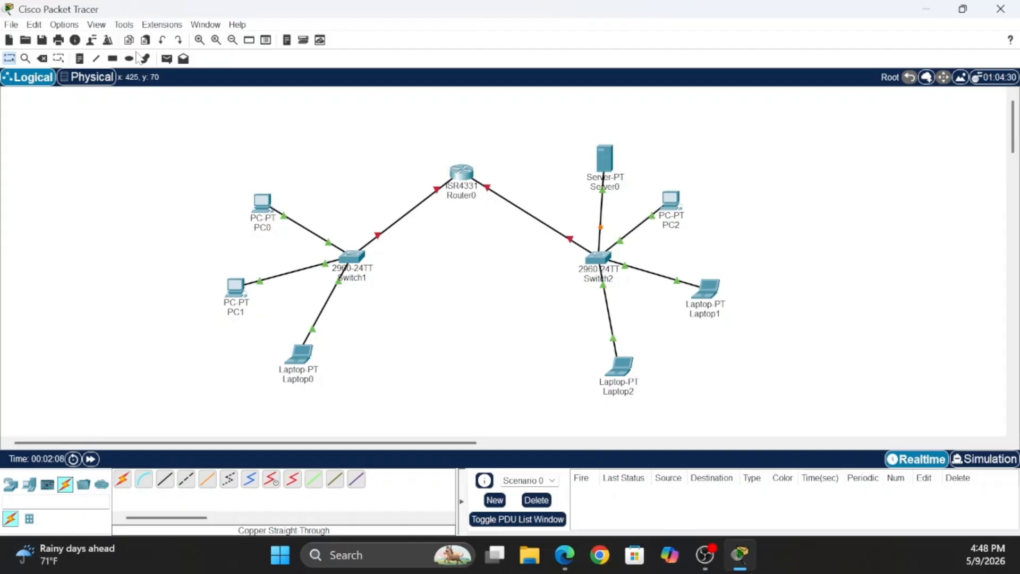
Place a note above Switch1 with the lines "switchONE", "192.168.10.1/24" and "g0/0/0"
click(80, 59)
click(331, 204)
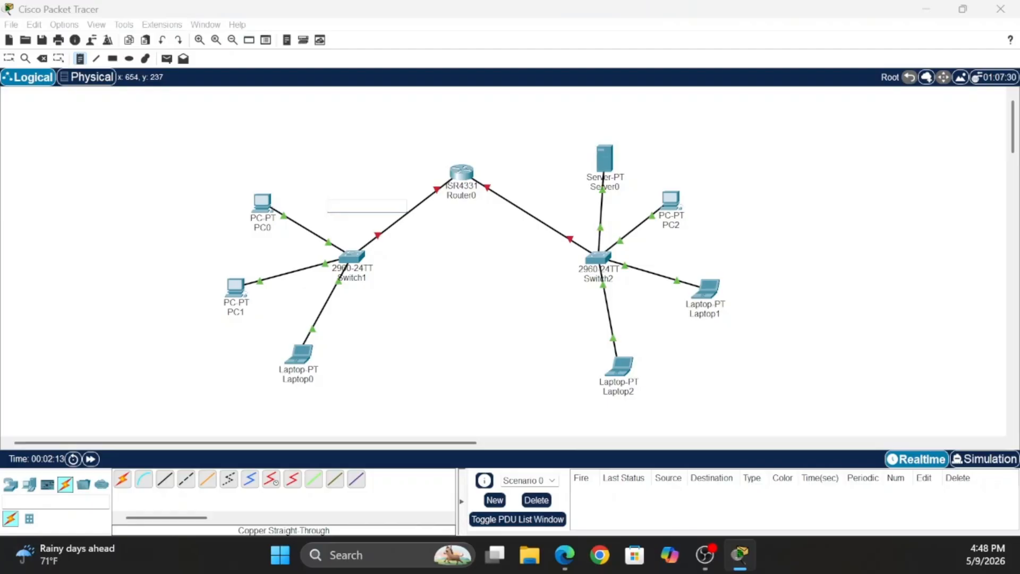
text(S)
key(BackSpace)
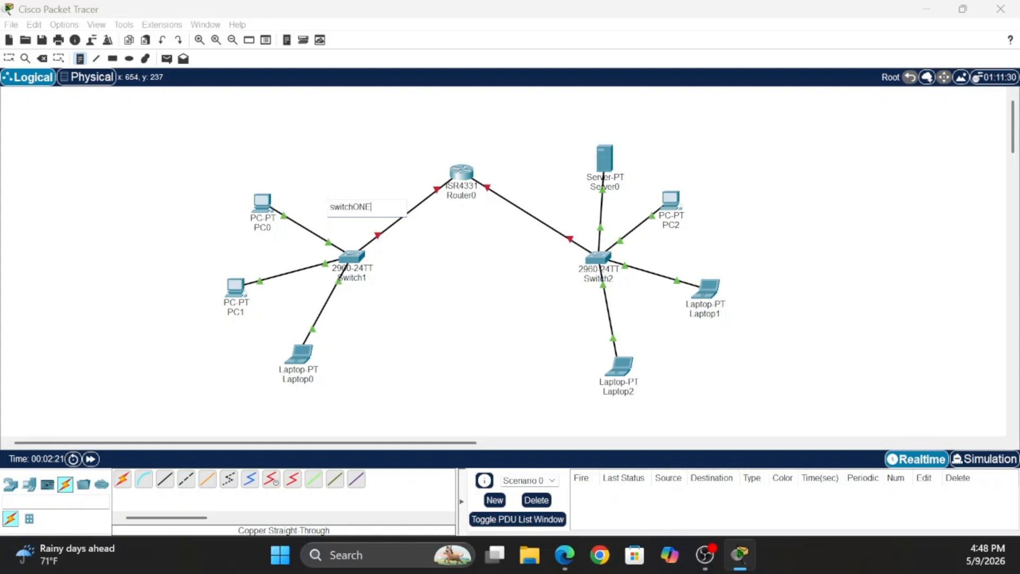
key(Return)
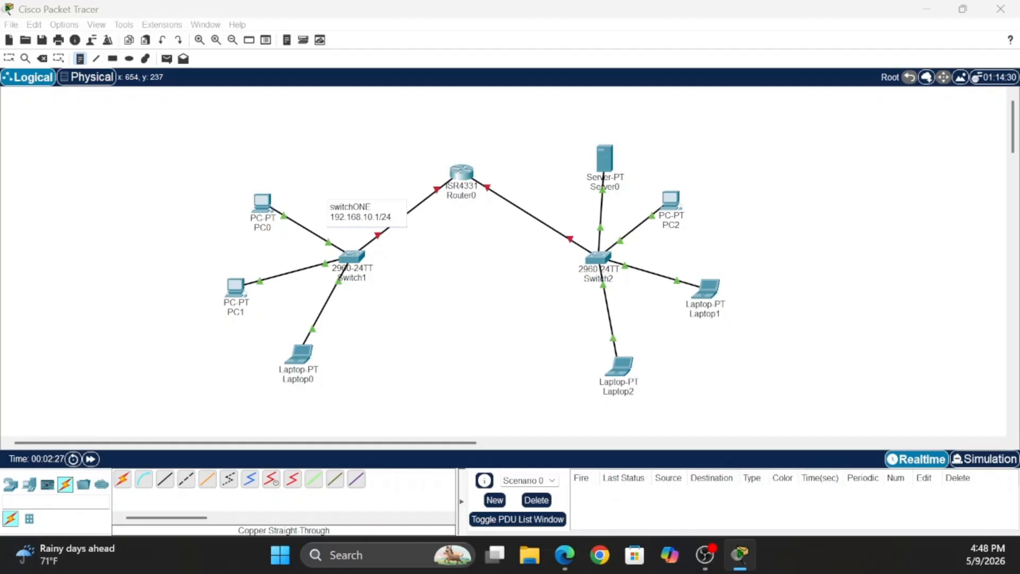
key(Return)
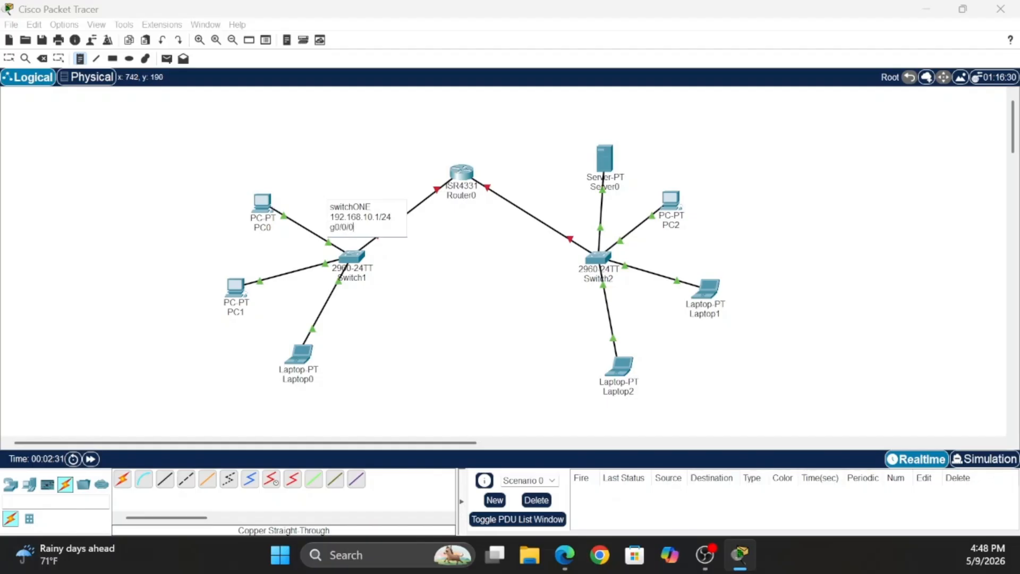
click(435, 310)
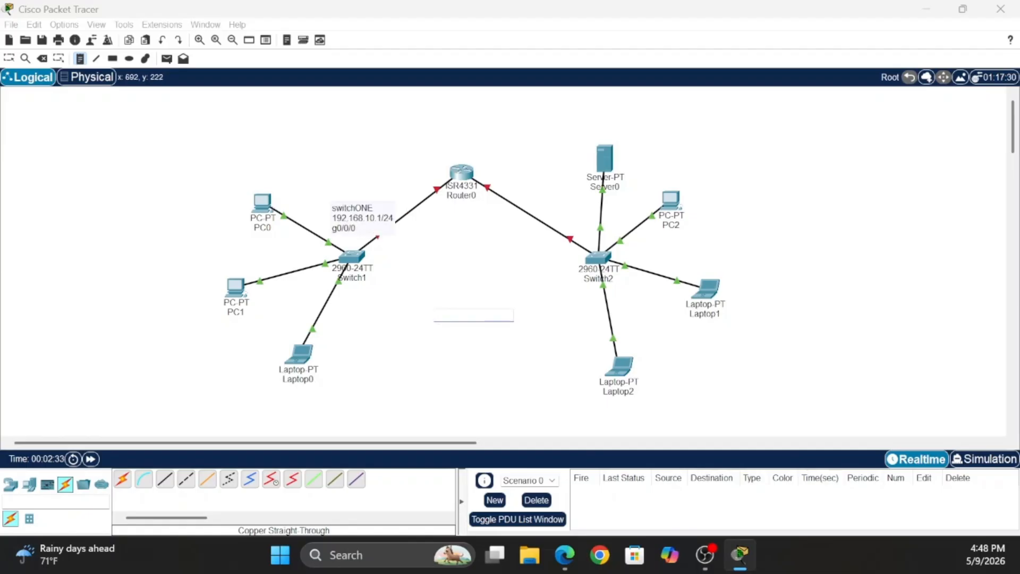
click(373, 204)
click(366, 168)
click(560, 216)
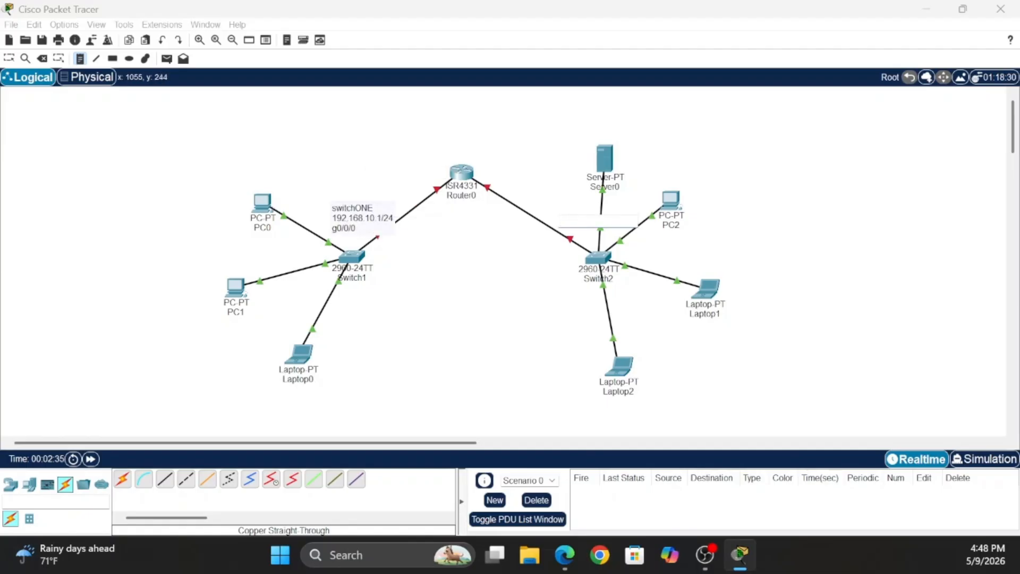
click(515, 250)
click(525, 292)
Place a note below Switch2 with the lines "switchTWO", "192.168.20.1/24", "g0/0/1" and "DHCP server - 192.168.20.2"
click(499, 286)
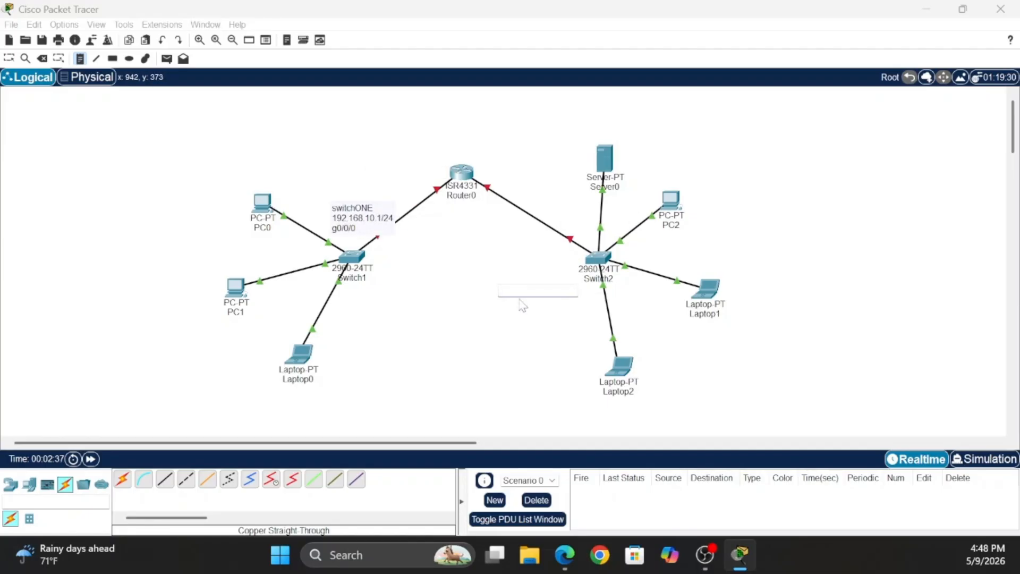
text(switchTWO)
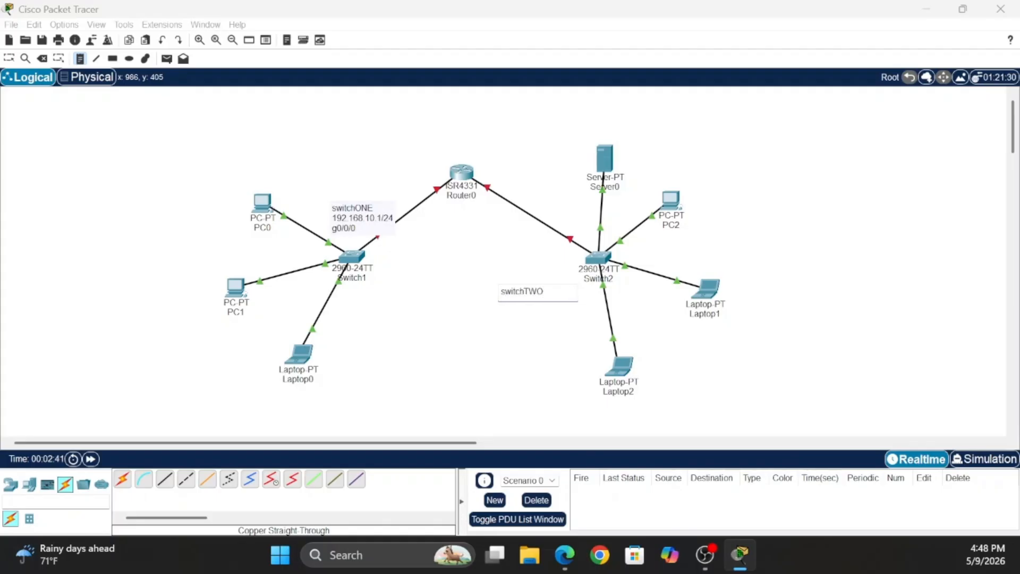
key(Return)
text(192.168.20.1/24)
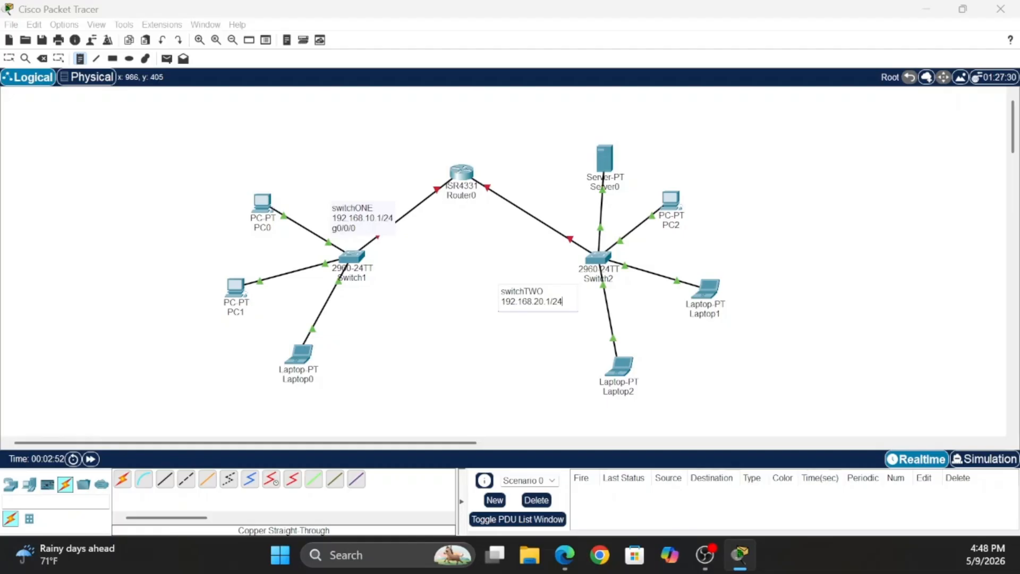
key(Return)
text(g0/0/1)
key(Return)
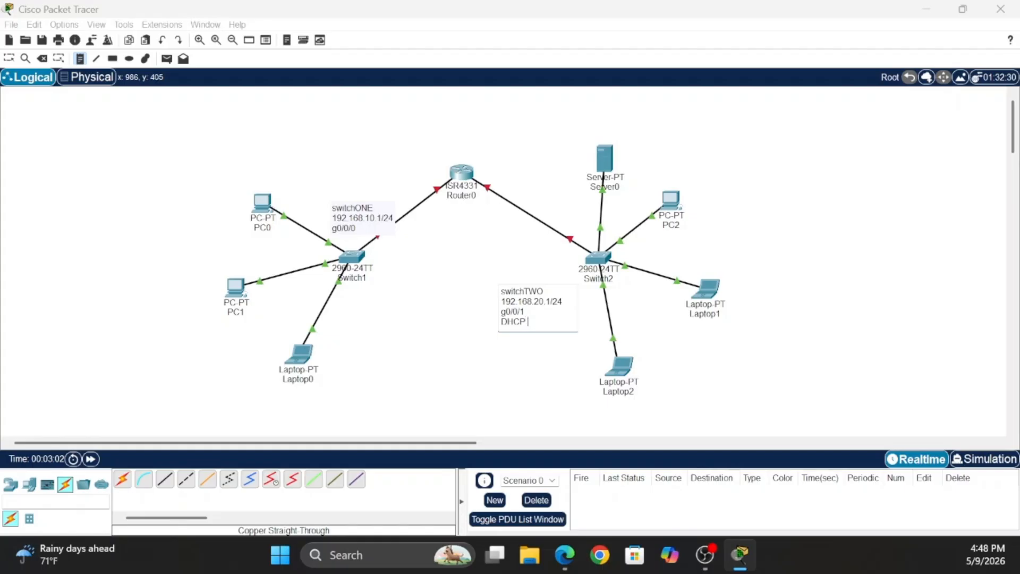
text(DHCP server -)
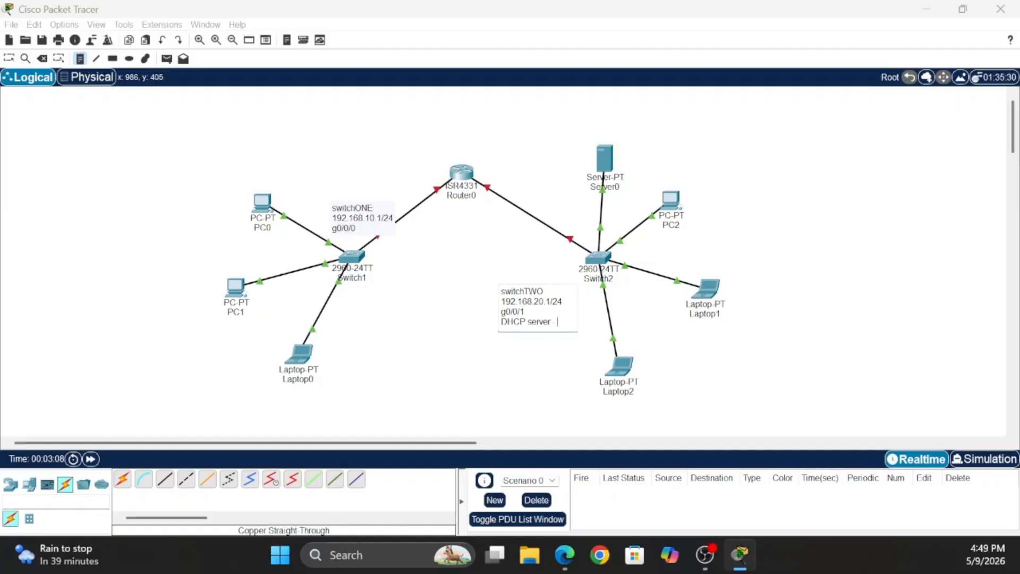
text( 192.168.20.2)
click(466, 366)
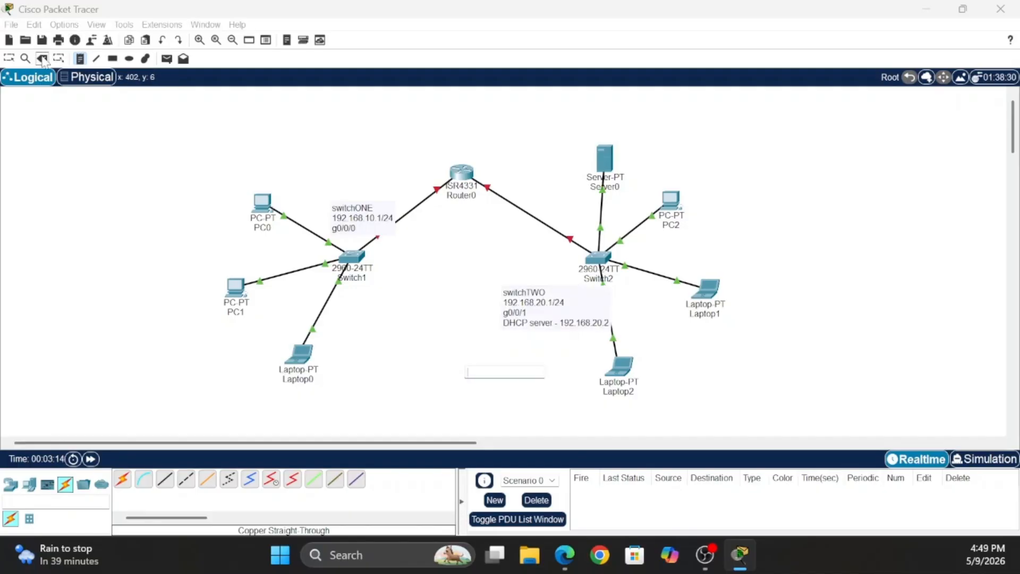
Move the switchTWO note clear of the Laptop2 link and the switchONE note to just below Switch1
click(11, 58)
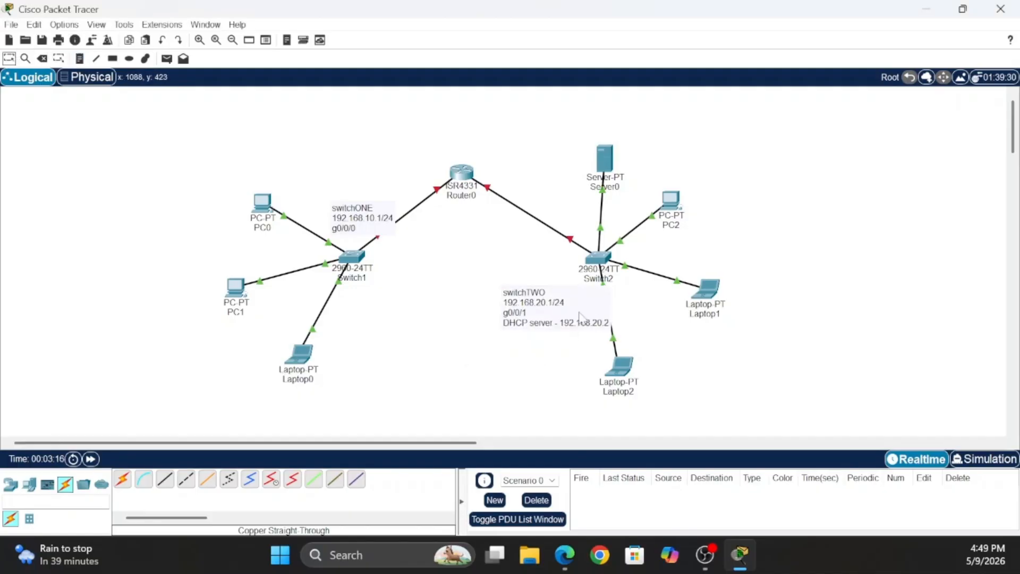
drag(526, 308, 506, 312)
drag(393, 218, 439, 311)
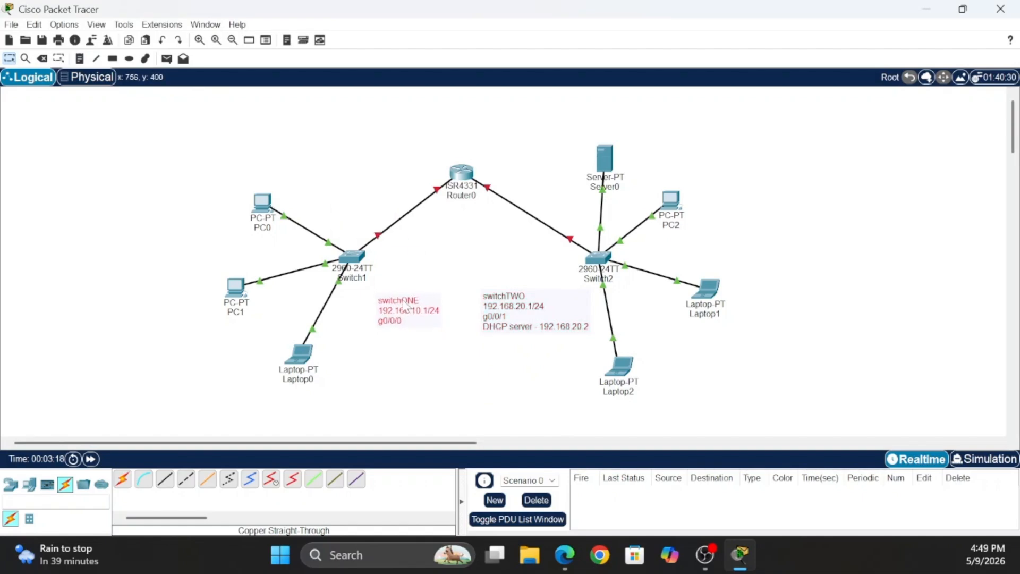
click(449, 287)
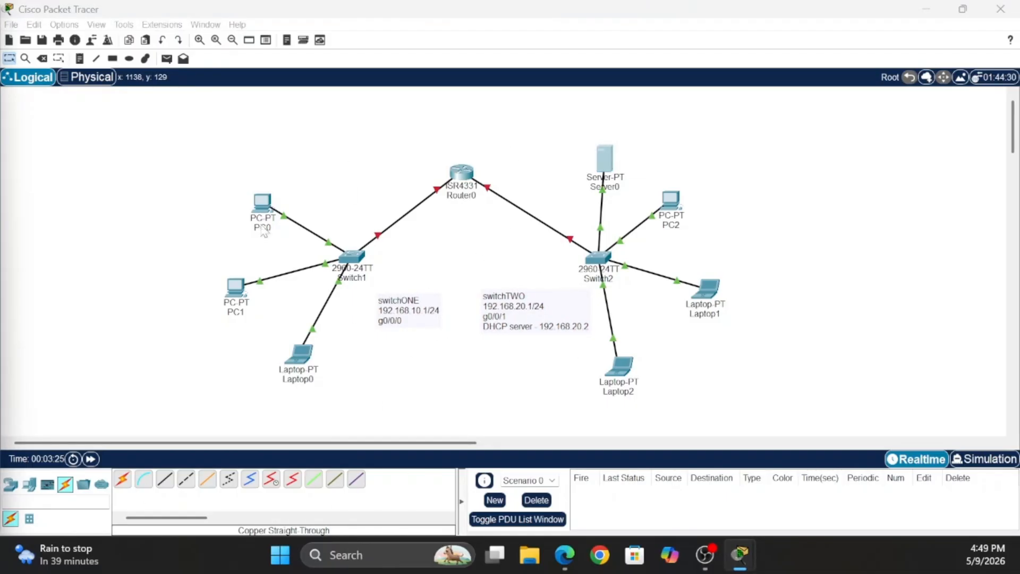
Give Server0 the static IPv4 address 192.168.20.2, subnet mask 255.255.255.0 and default gateway 192.168.20.1
click(605, 155)
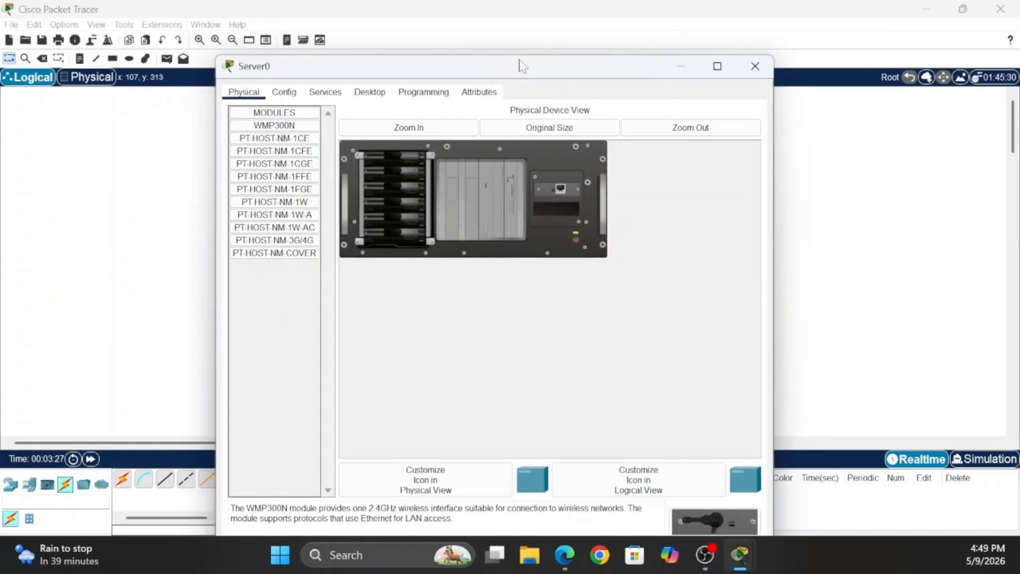
drag(521, 61, 535, 50)
click(384, 81)
click(288, 126)
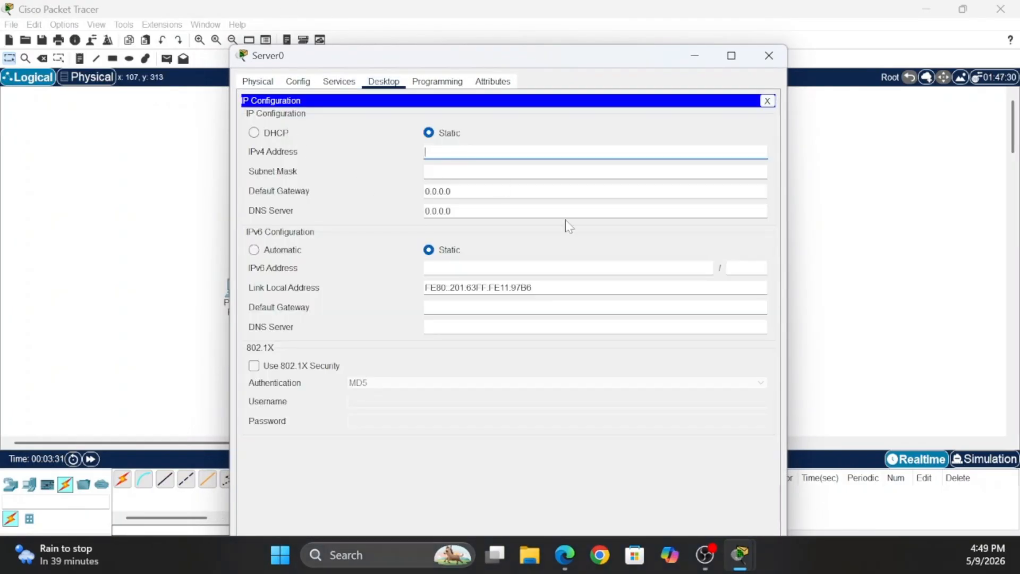
text(192.168.20.2)
click(452, 192)
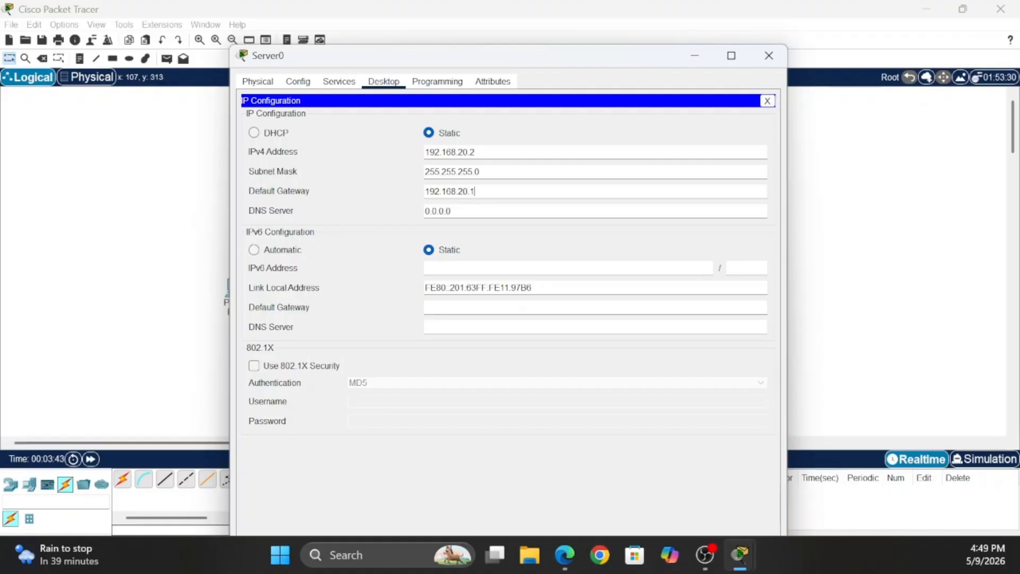
click(517, 136)
Turn on the DHCP service on Server0
click(344, 85)
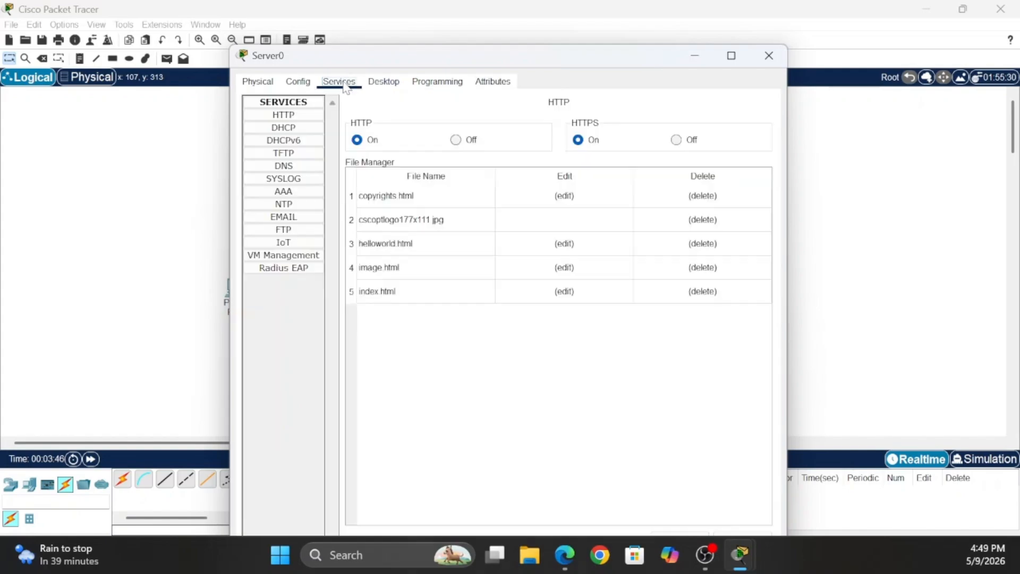
click(287, 128)
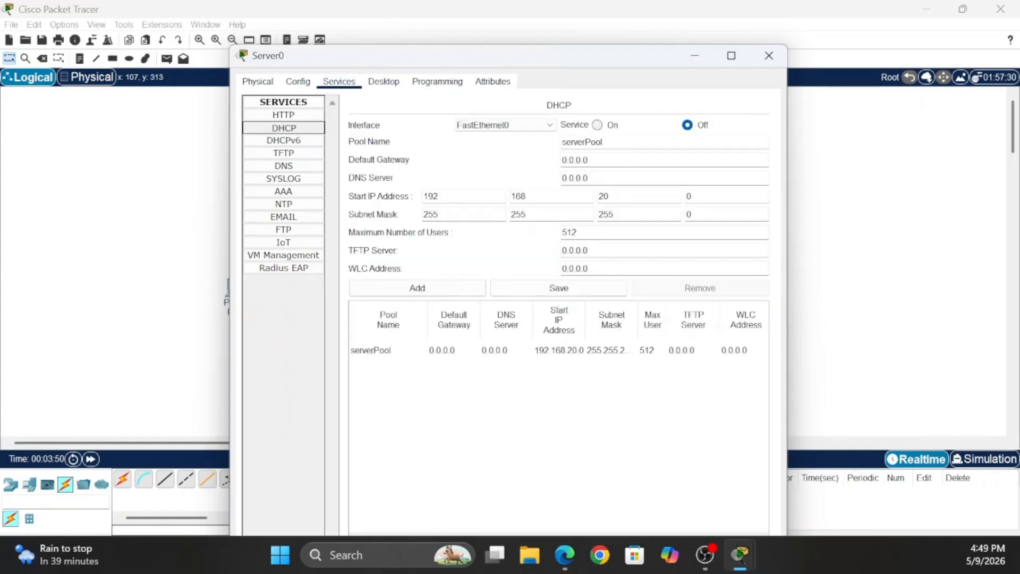
click(599, 126)
Set the DHCP pool name to switchONE and its default gateway to 192.168.10.1
click(607, 142)
key(BackSpace)
key(BackSpace)
key(BackSpace)
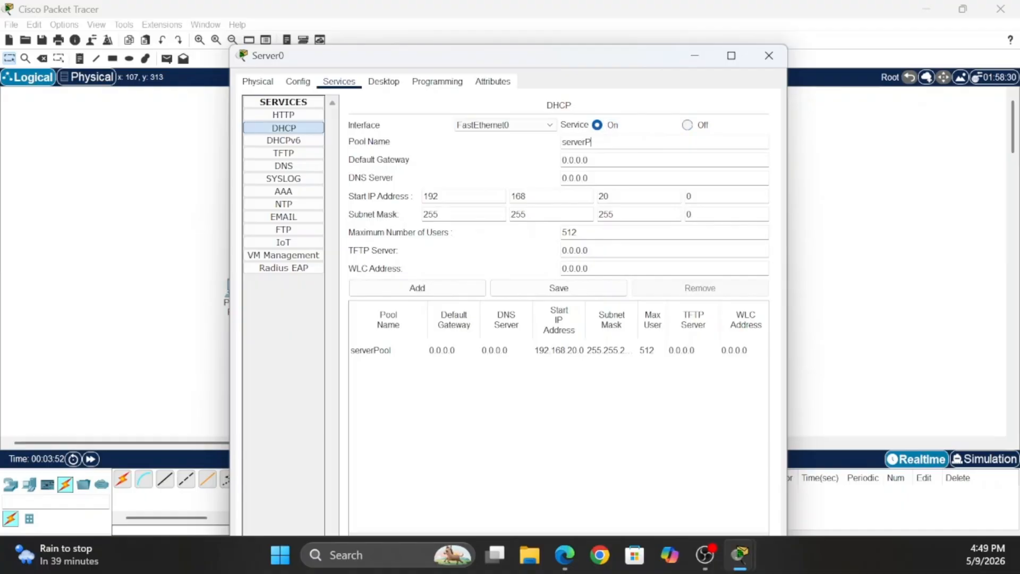
key(BackSpace)
key(BackSpace)
key(BackSpace)
key(BackSpace)
key(BackSpace)
key(BackSpace)
key(BackSpace)
text(switchONE)
click(596, 160)
key(BackSpace)
key(BackSpace)
key(BackSpace)
key(BackSpace)
key(BackSpace)
key(BackSpace)
key(BackSpace)
text(192.168.10.1)
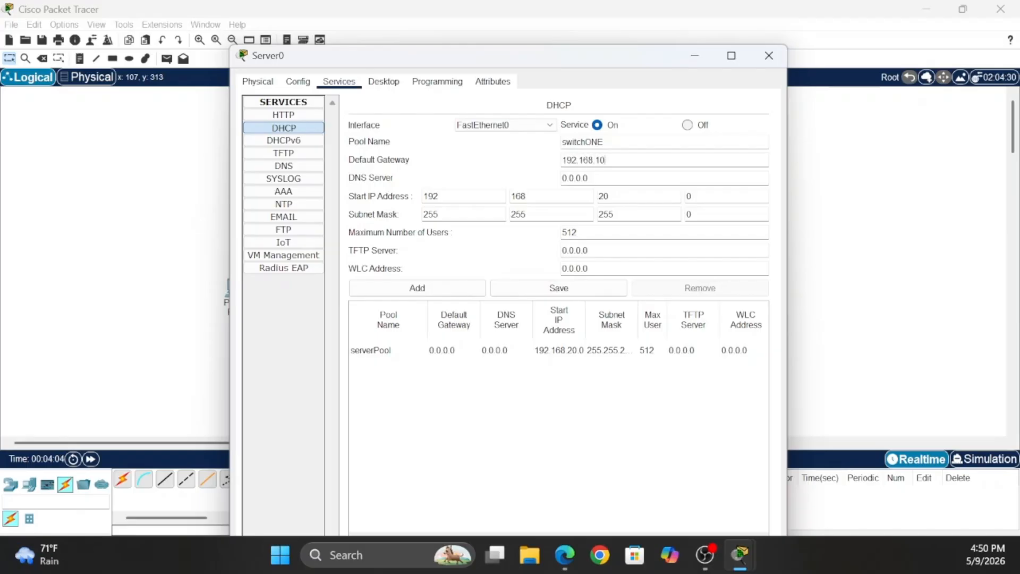
Set the switchONE pool's start IP address to 192.168.10.2, then add and save the pool
click(623, 197)
key(BackSpace)
key(BackSpace)
text(10)
click(686, 196)
key(BackSpace)
text(2)
click(467, 289)
click(536, 288)
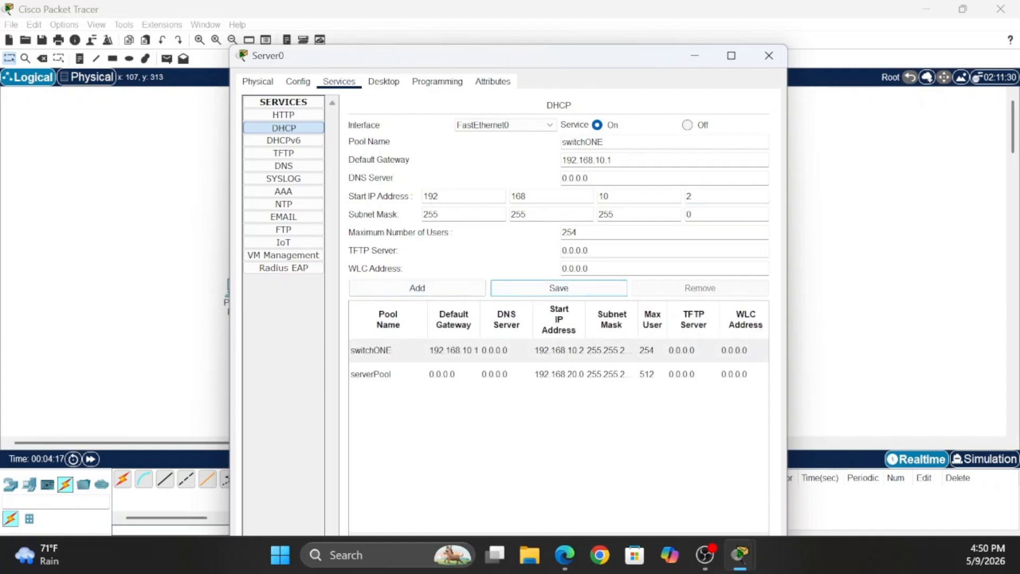
Change the DHCP pool entry's name to switchTWO and its default gateway to 192.168.20.1
key(BackSpace)
key(BackSpace)
key(BackSpace)
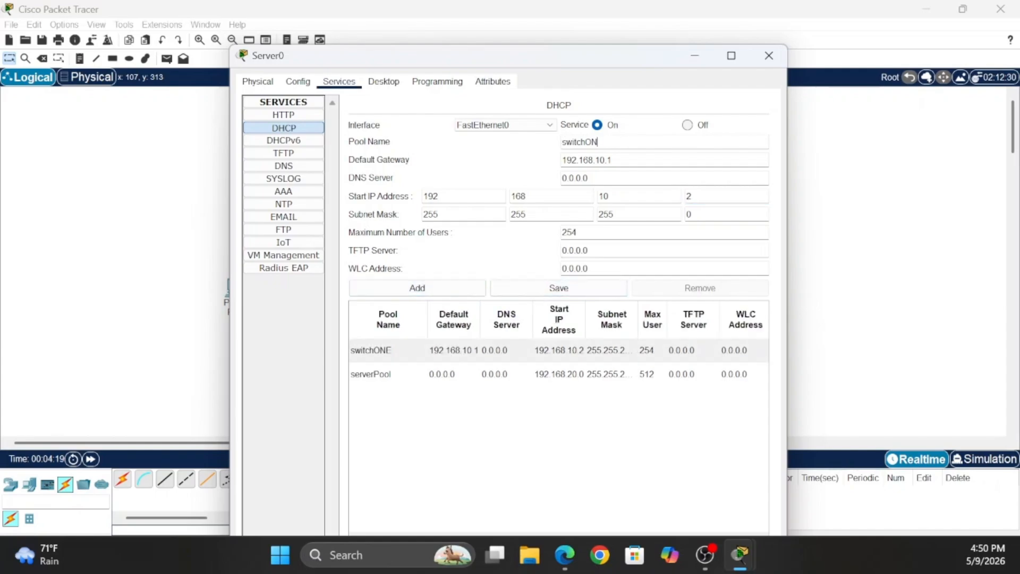
text(TWO)
click(605, 160)
key(BackSpace)
key(BackSpace)
text(20)
Set the switchTWO pool's start IP address to 192.168.20.3, add and save the pool, and close Server0's window
click(609, 196)
key(BackSpace)
key(BackSpace)
text(20)
key(Tab)
key(BackSpace)
text(3)
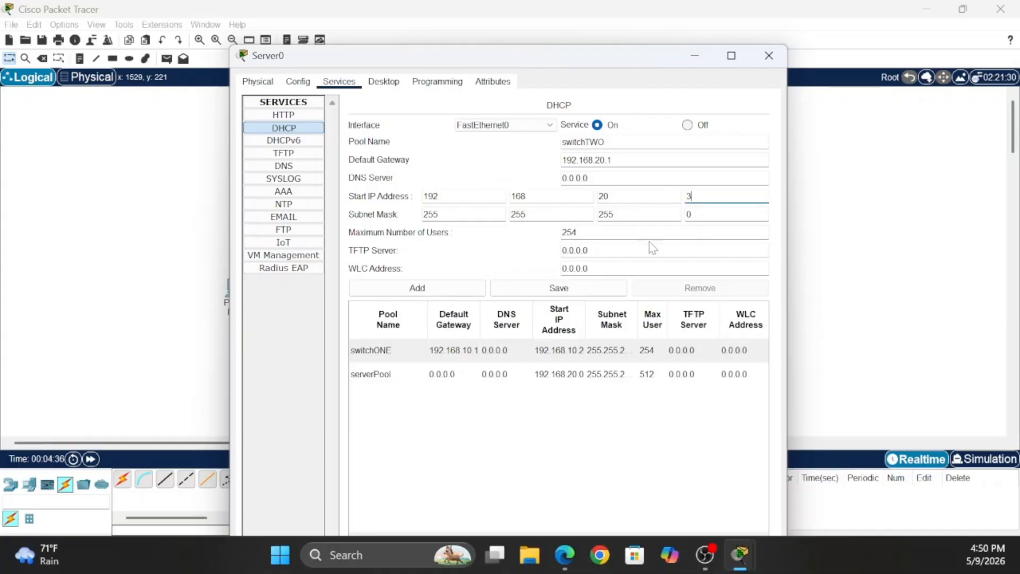
click(450, 290)
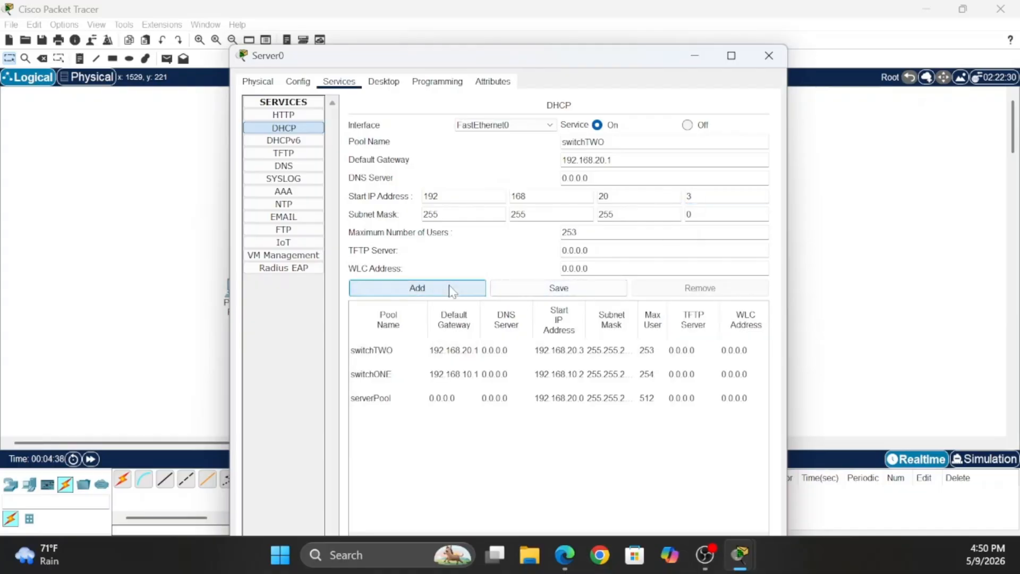
click(547, 290)
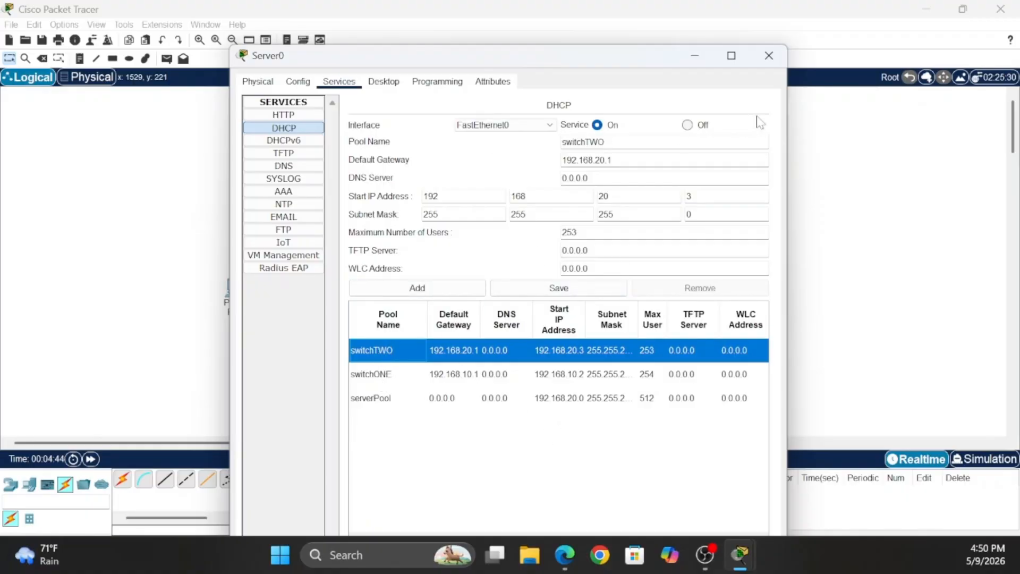
click(768, 57)
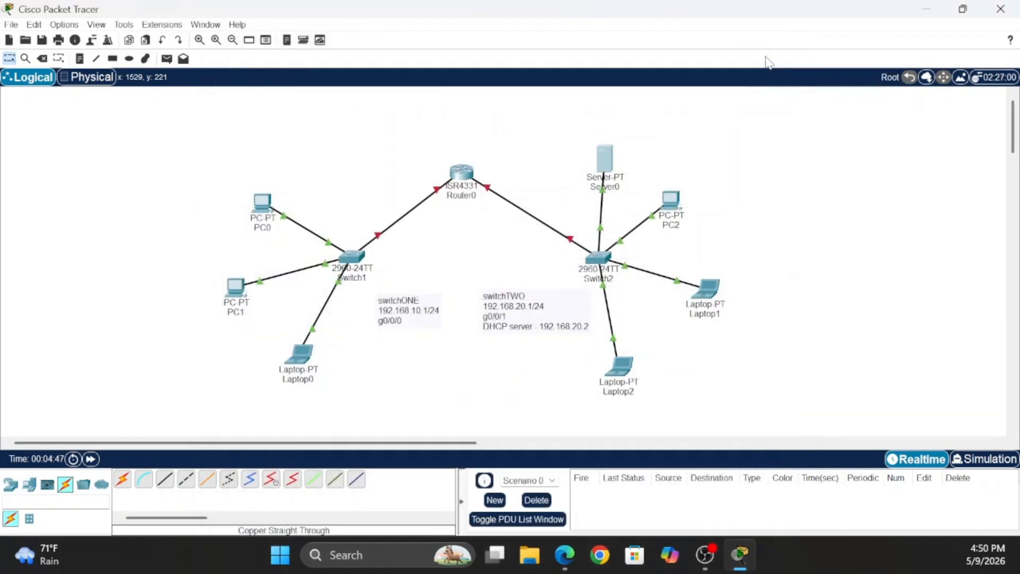
Open Router0's command line and enter global configuration mode through privileged mode
click(470, 184)
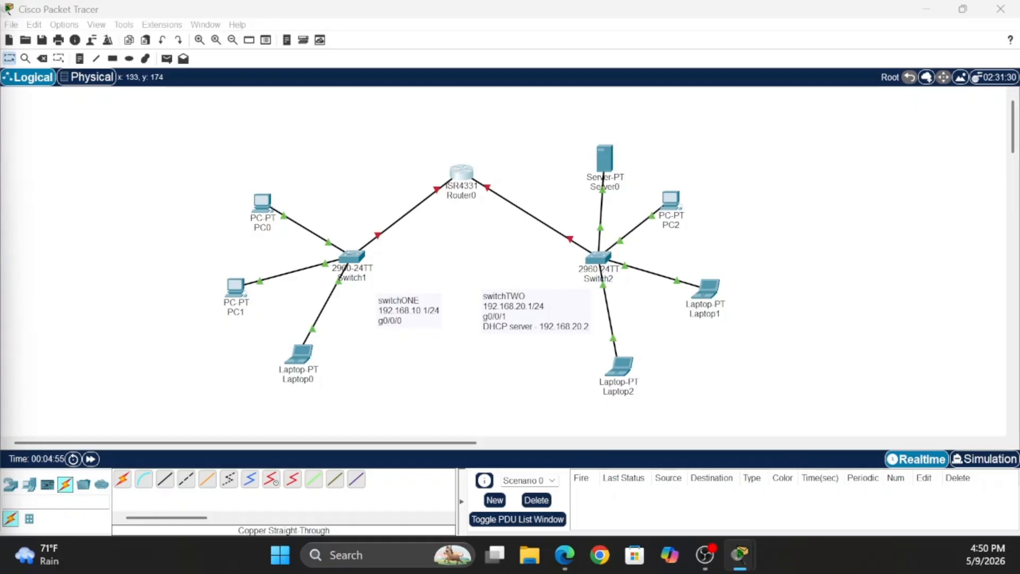
drag(0, 40, 532, 21)
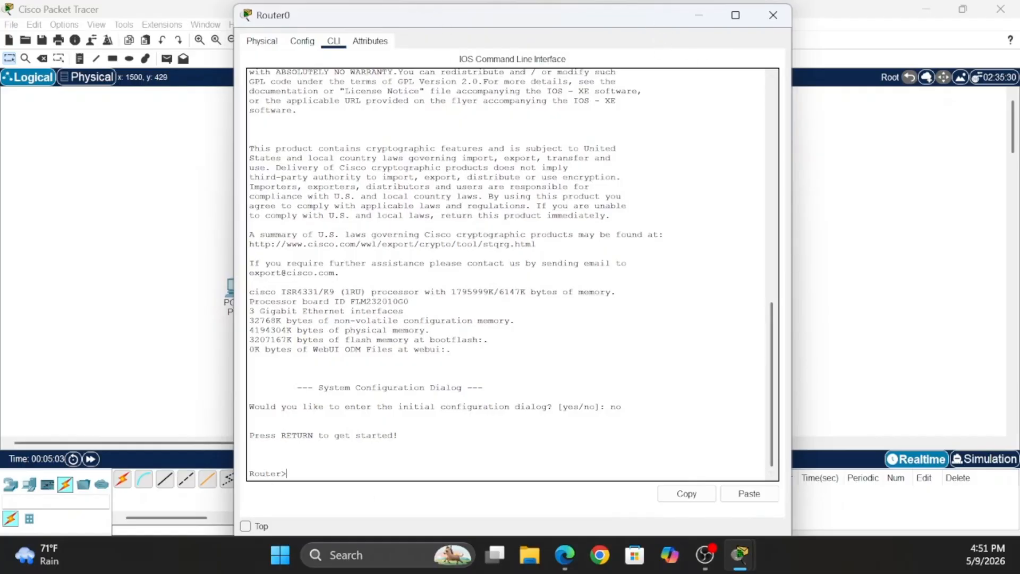
text(enable)
key(Return)
text(configure ter)
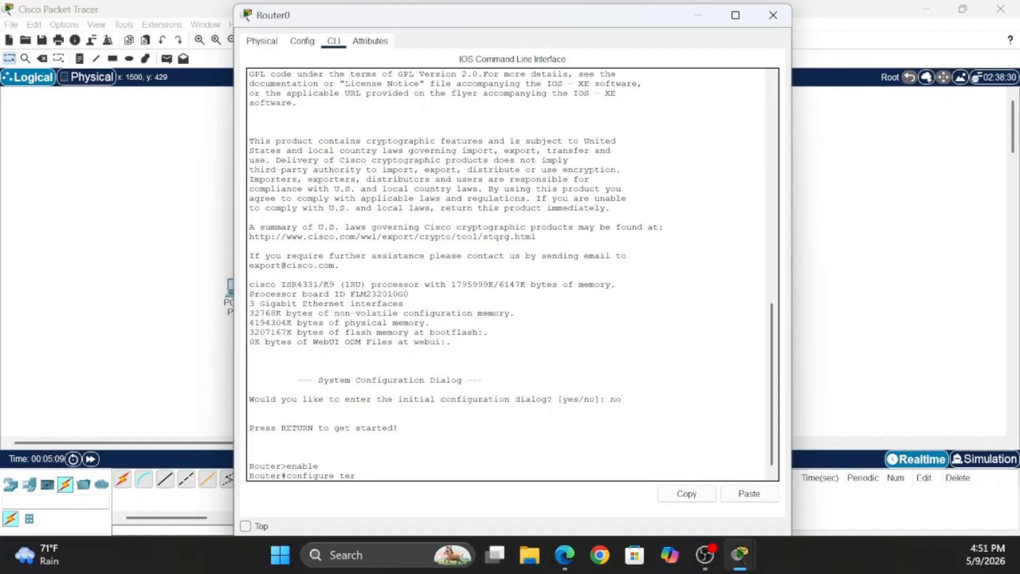
text(ninal)
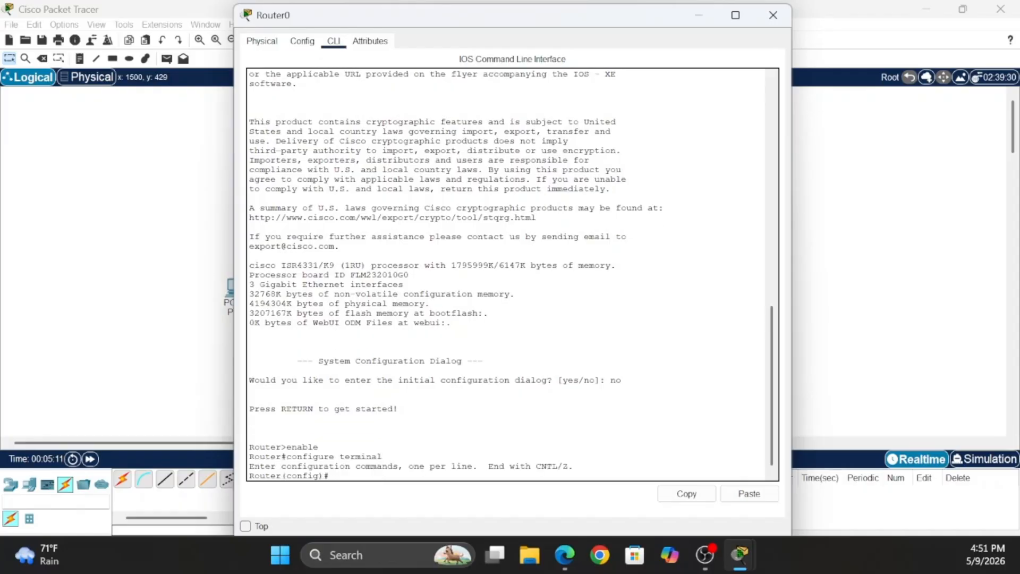
key(Return)
Assign Router0's interface g0/0/0 the IP address 192.168.10.1 with subnet mask 255.255.255.0
text(int g0/0)
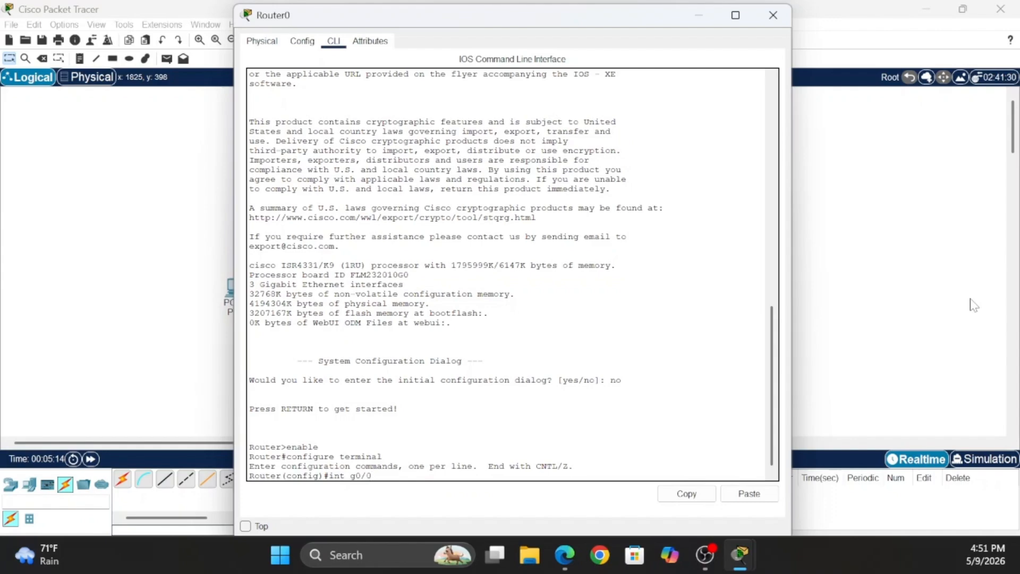
text(/0)
key(Return)
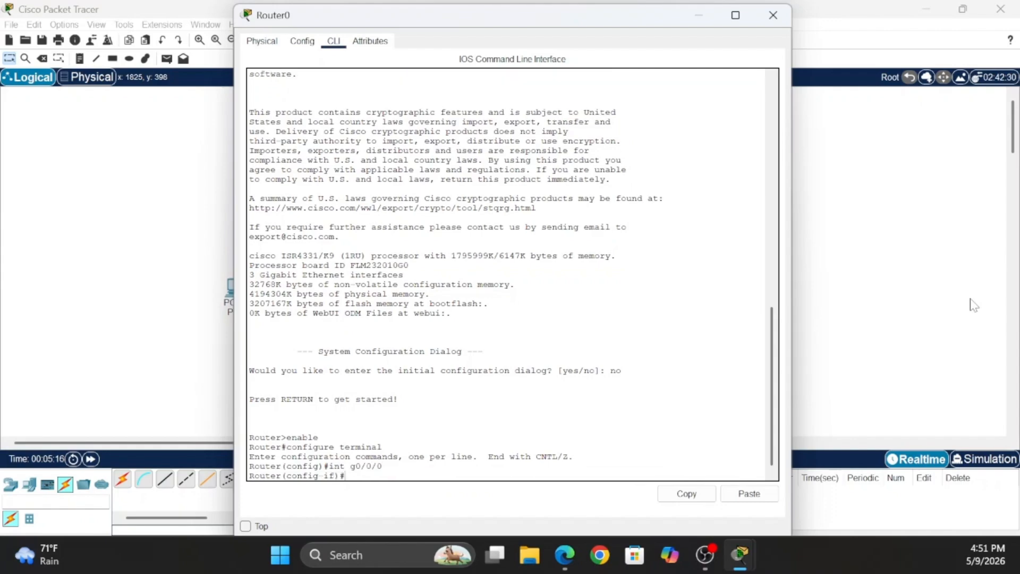
drag(426, 15, 416, 45)
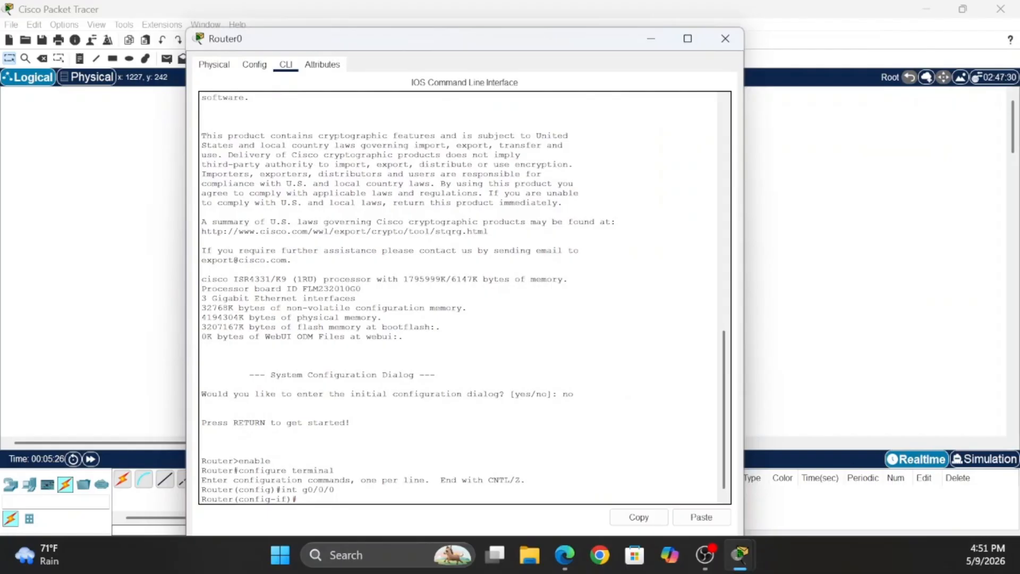
text(ip address 192.168.10.1 255.255.255)
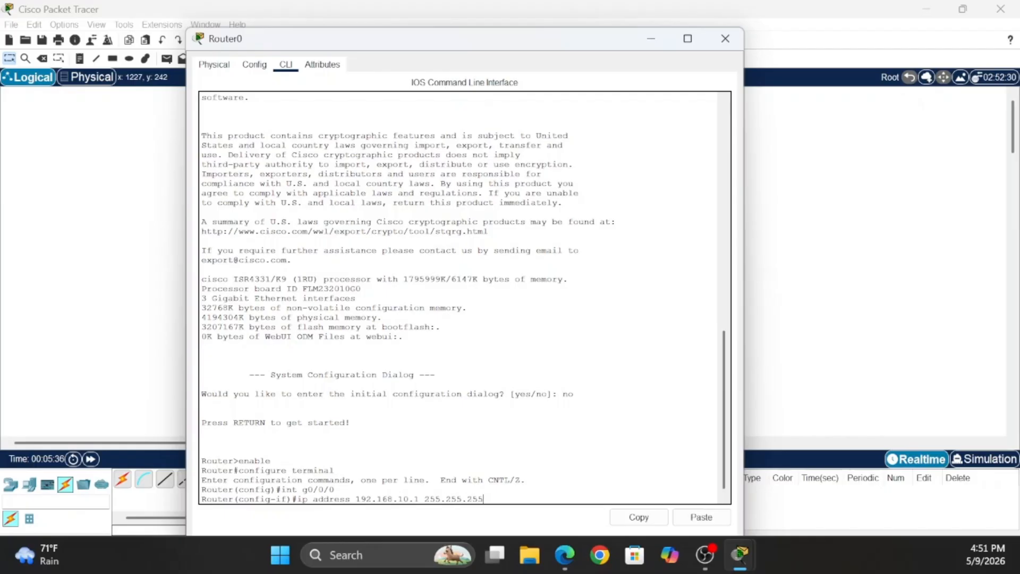
text(.0)
key(Return)
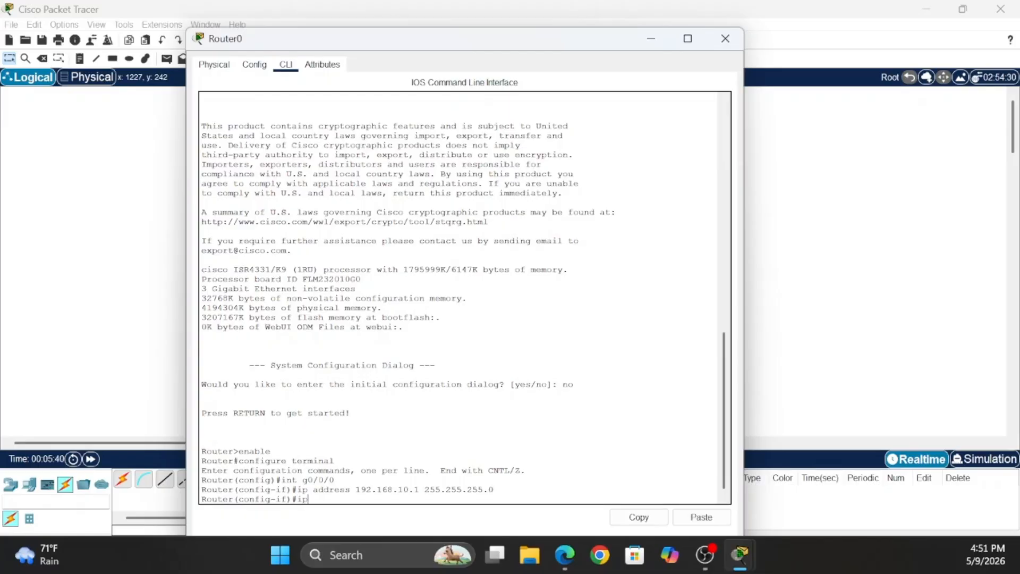
Set the DHCP helper address 192.168.20.2 on interface g0/0/0 and enable the interface with no shutdown
text(ip helper-address 192.168.20.2)
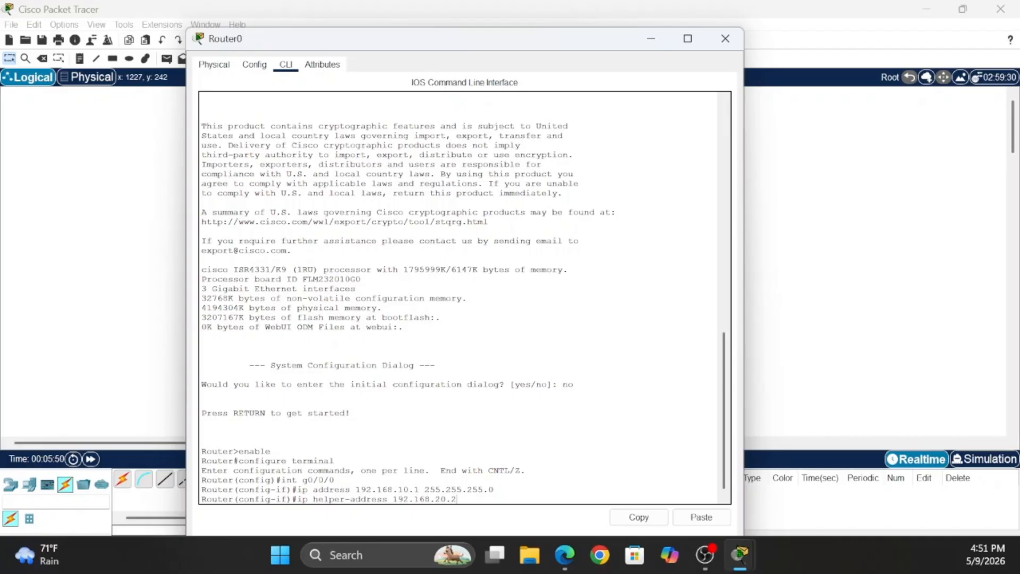
key(Return)
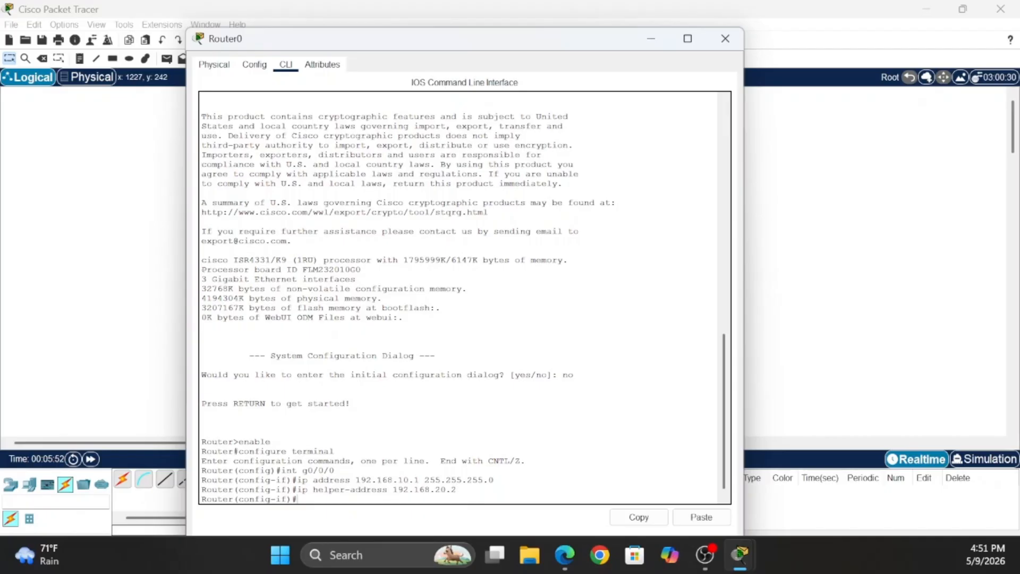
text(no shutdown)
key(Return)
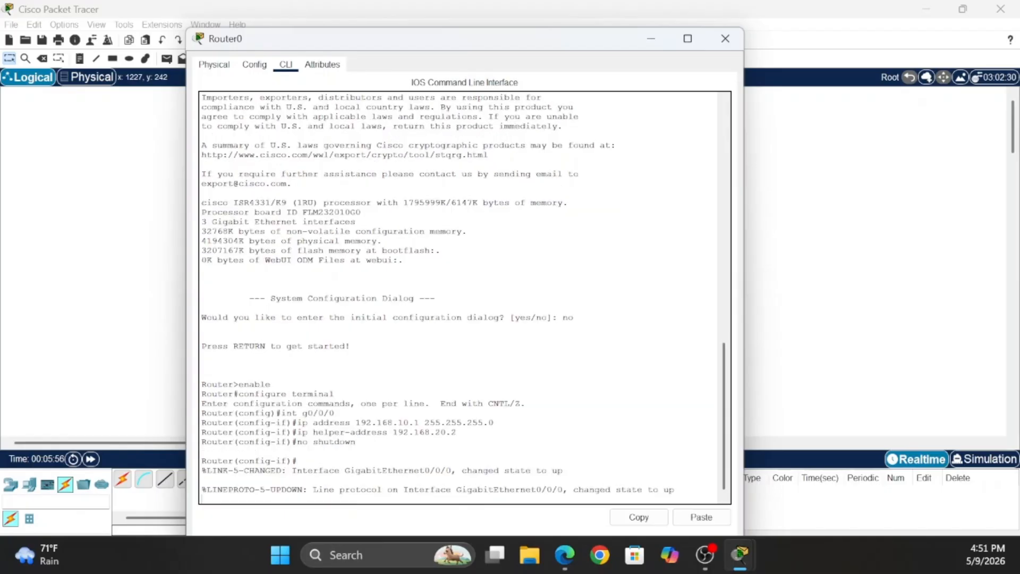
Save the router configuration with do write memory and exit interface g0/0/0's configuration mode
key(Return)
text(do w)
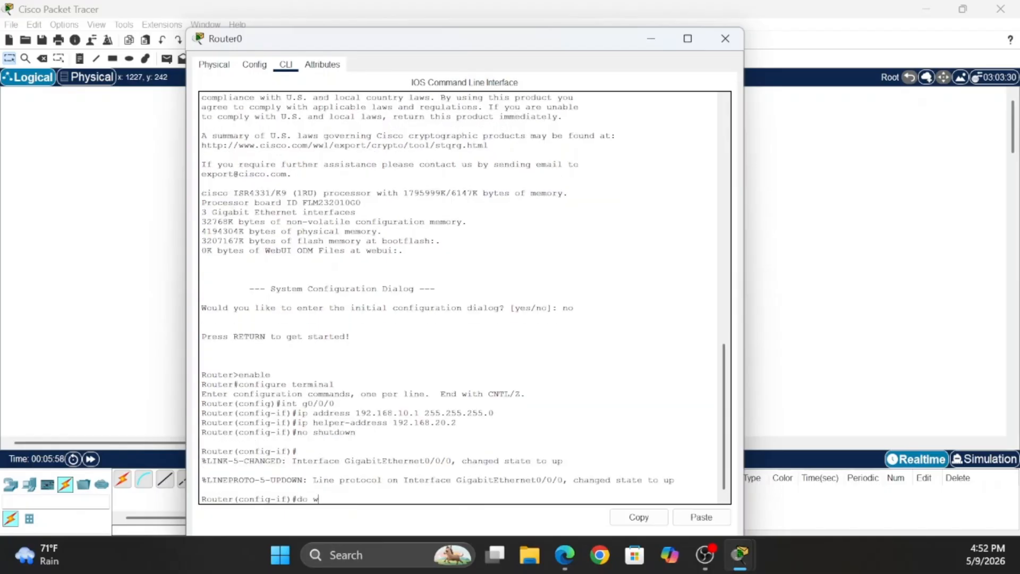
text(rite memory)
key(Return)
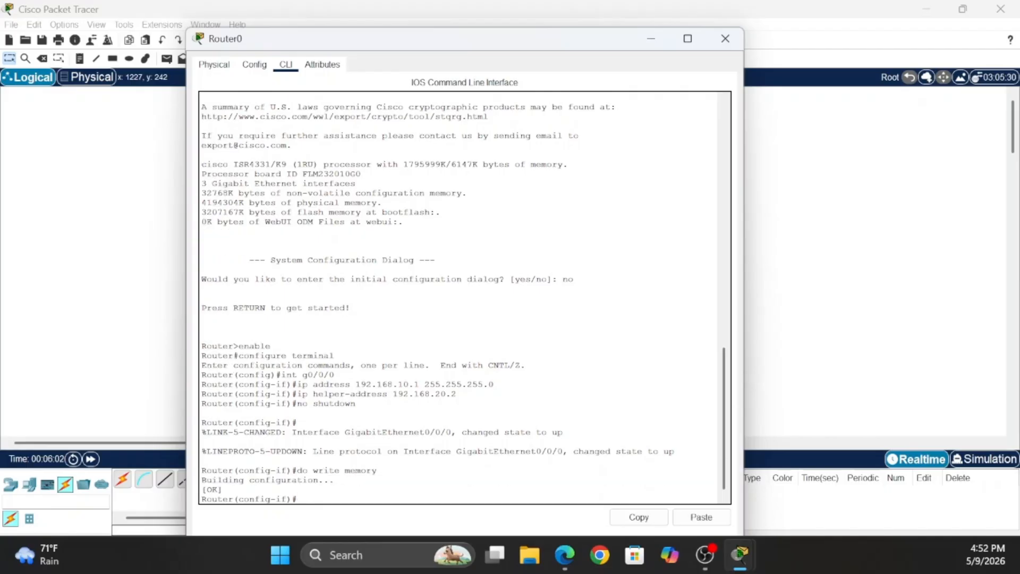
text(exit)
key(Return)
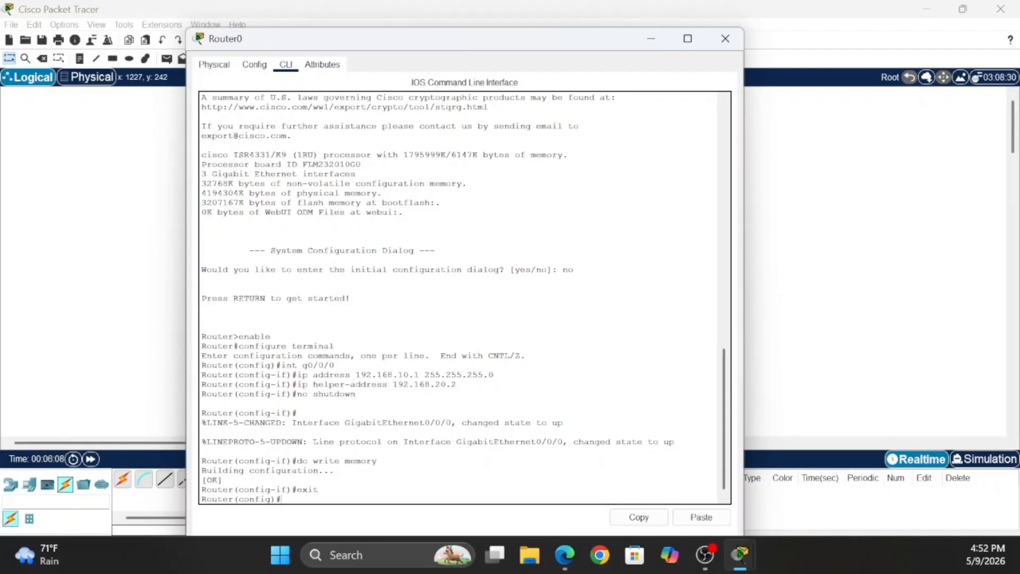
Assign Router0's interface g0/0/1 the IP address 192.168.20.1 with subnet mask 255.255.255.0
text(int g0/0)
key(BackSpace)
text(1)
key(Return)
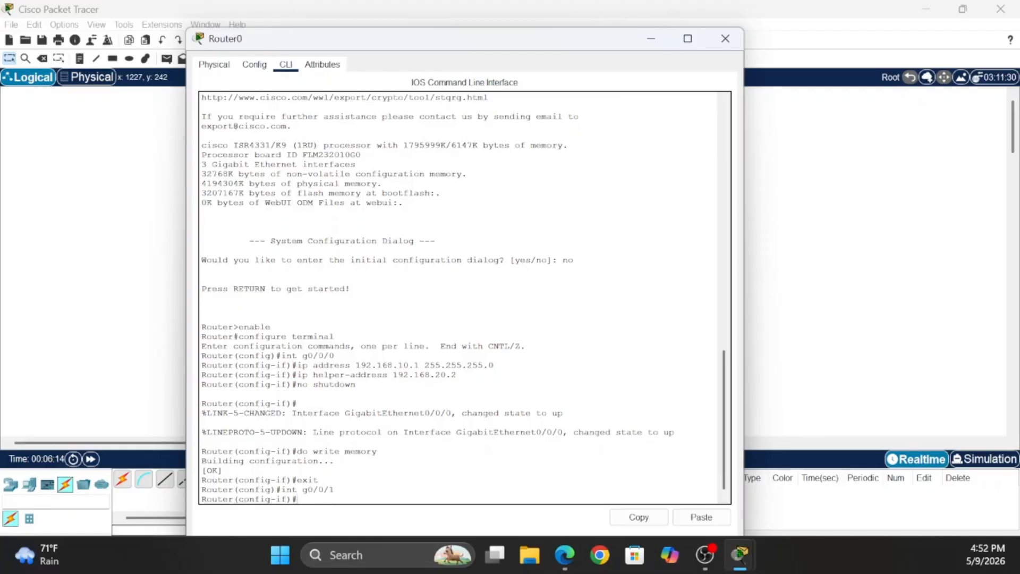
text(ip addre)
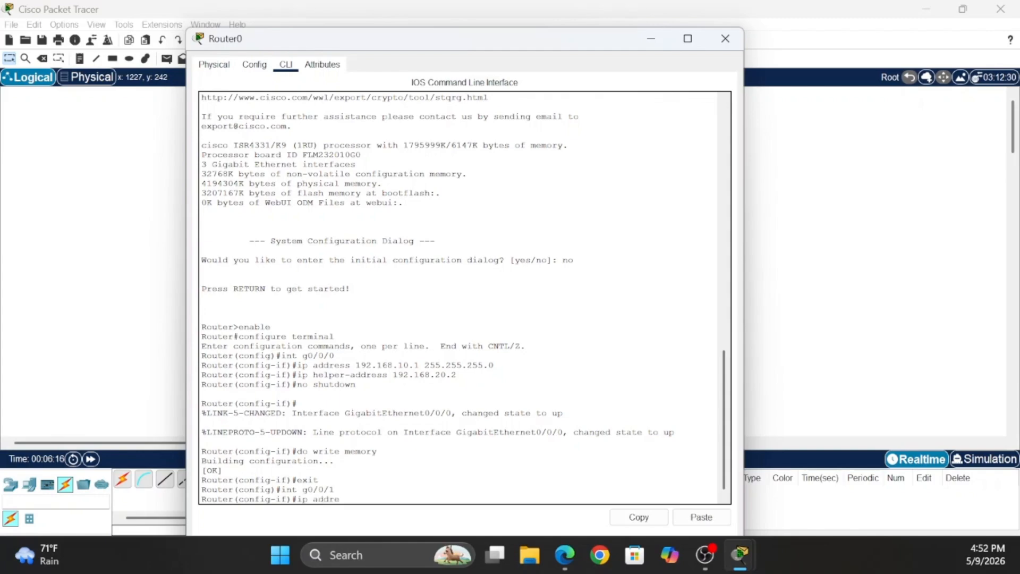
text(ss 192.168.20.1)
key(Return)
key(Up)
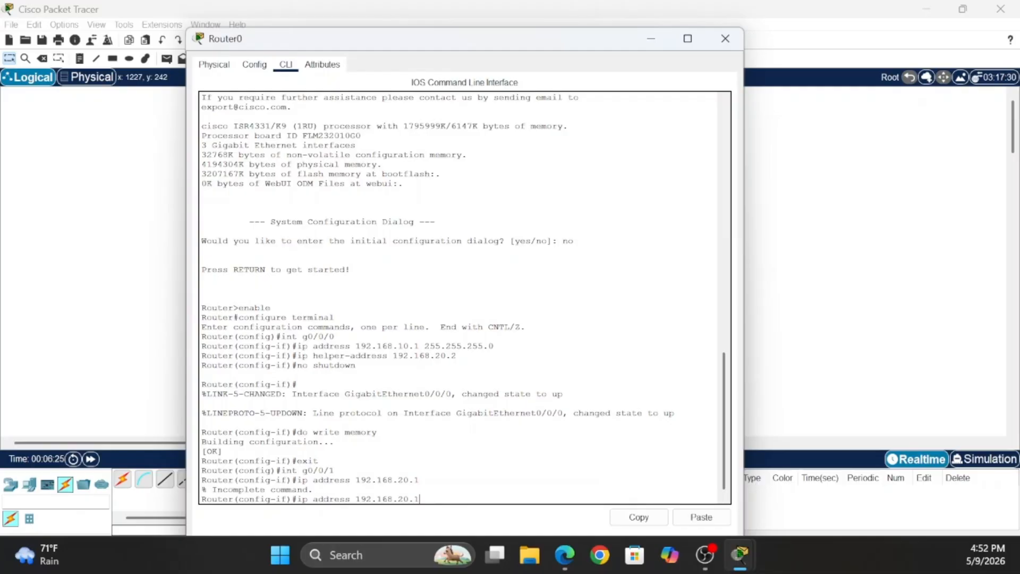
text(255.255.255.0)
key(Return)
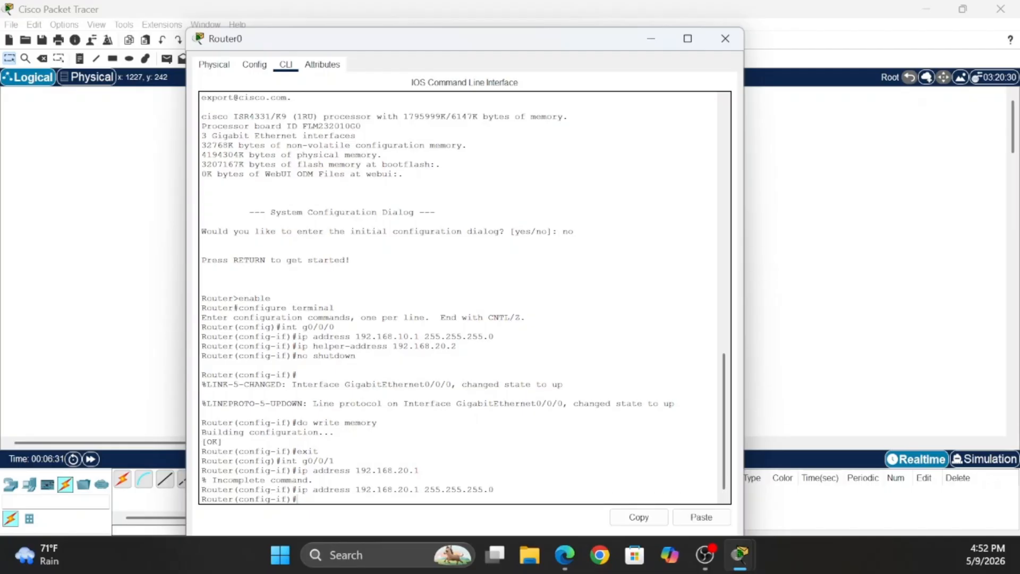
Set the DHCP helper address 192.168.20.2 on interface g0/0/1 and enable the interface with no shutdown
text(ip helper-address 192.168.20.2)
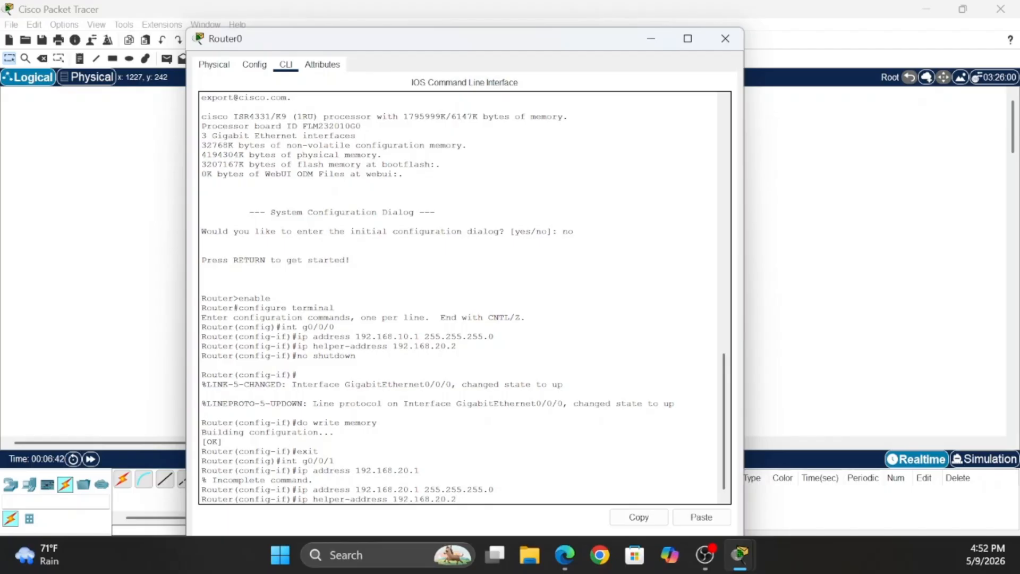
key(Return)
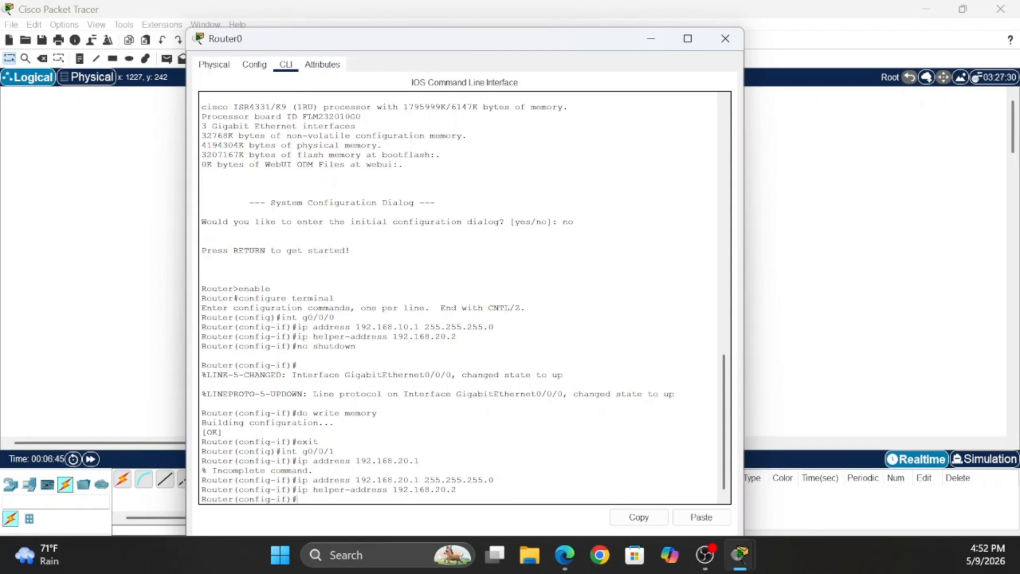
text(noi)
text( shutdown)
key(Return)
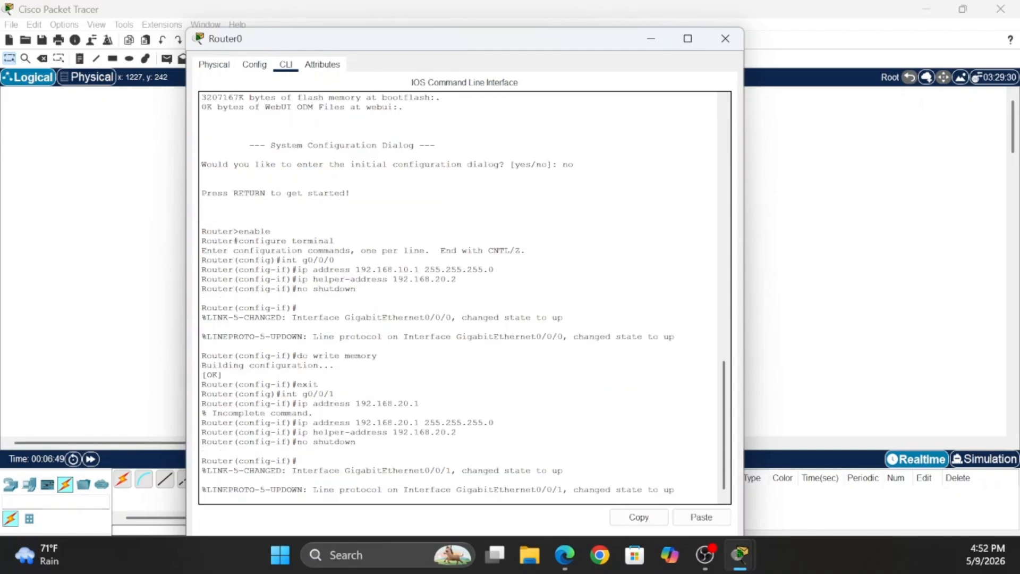
Write the router configuration to memory and close Router0's window
key(Return)
text(do w)
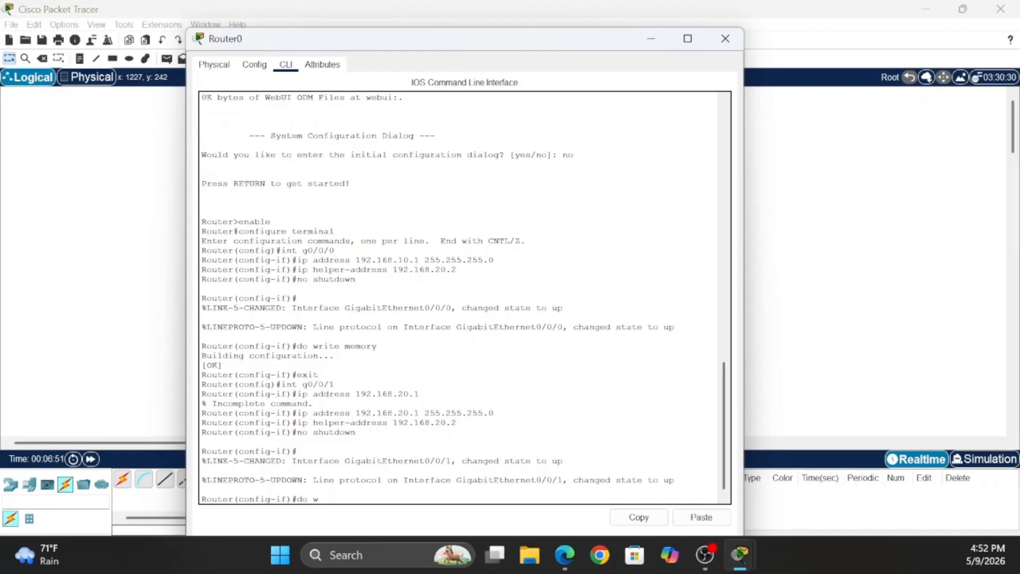
text(rite memory)
key(Return)
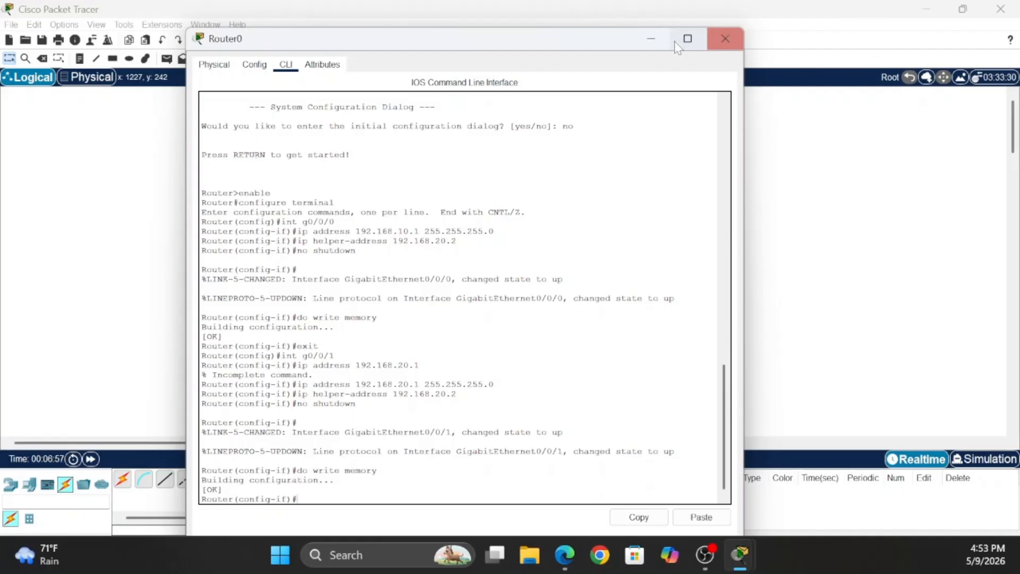
click(727, 40)
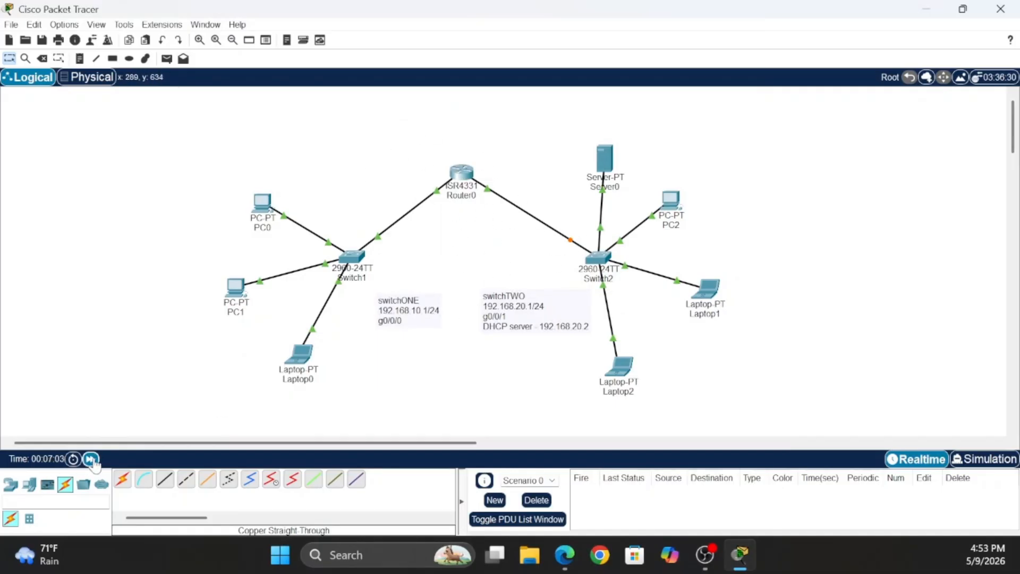
Fast-forward the network time several times so the link between Router0 and Switch2 comes up
click(90, 459)
click(91, 459)
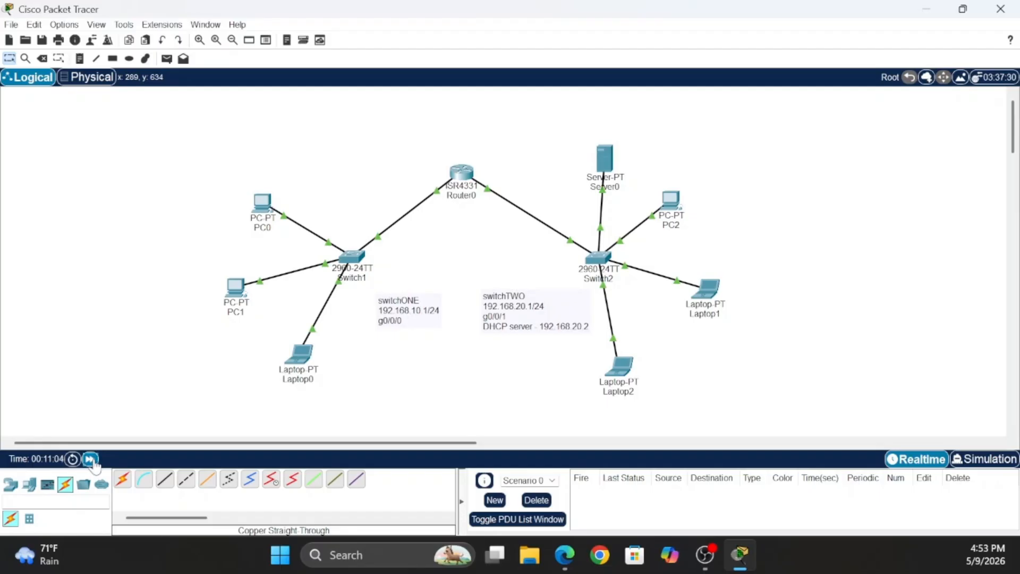
click(90, 459)
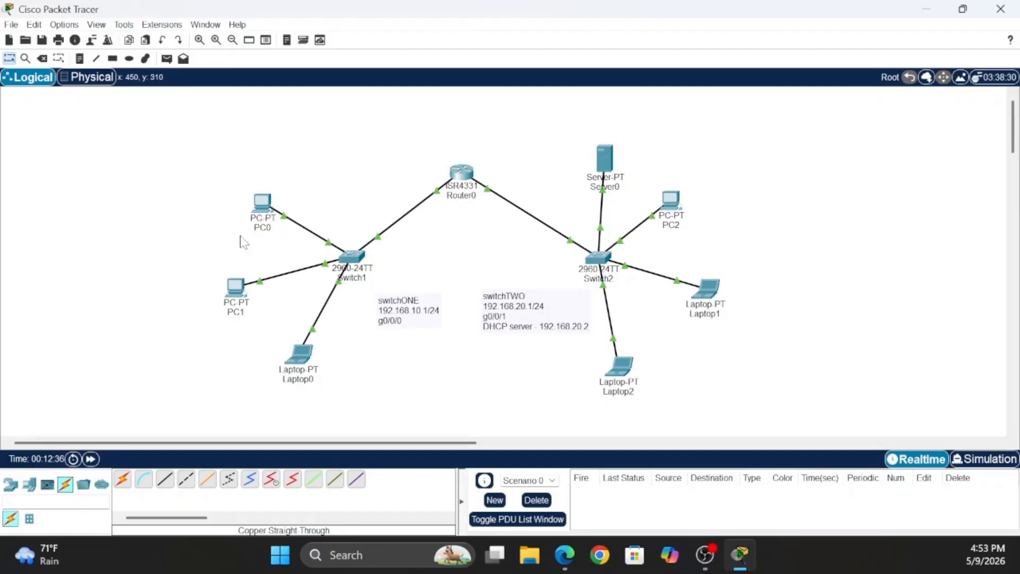
Check the DHCP addressing of PC0 and PC1, reopening PC0's IP configuration and closing its window
click(265, 201)
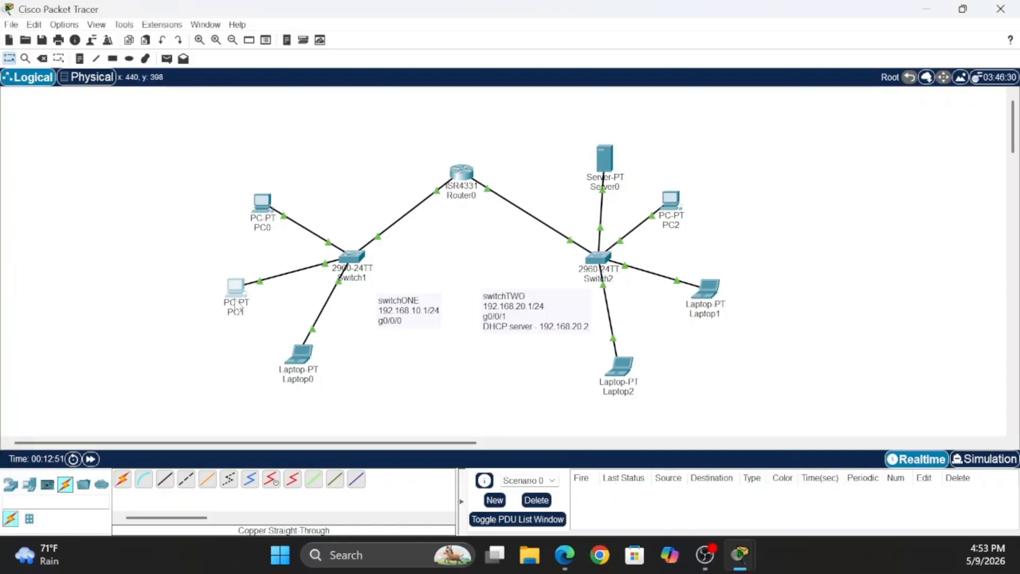
double_click(236, 287)
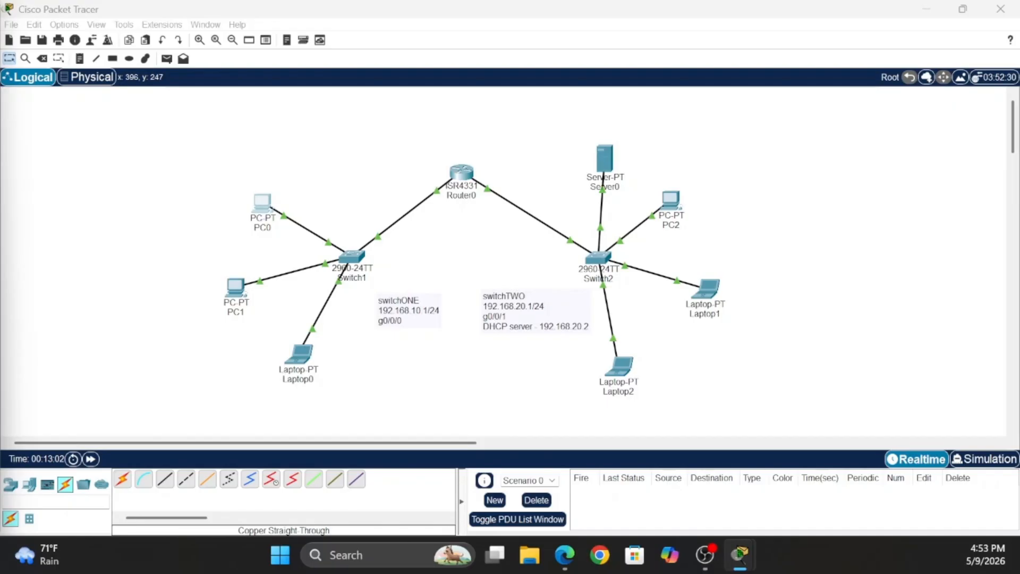
click(263, 203)
drag(9, 77, 439, 84)
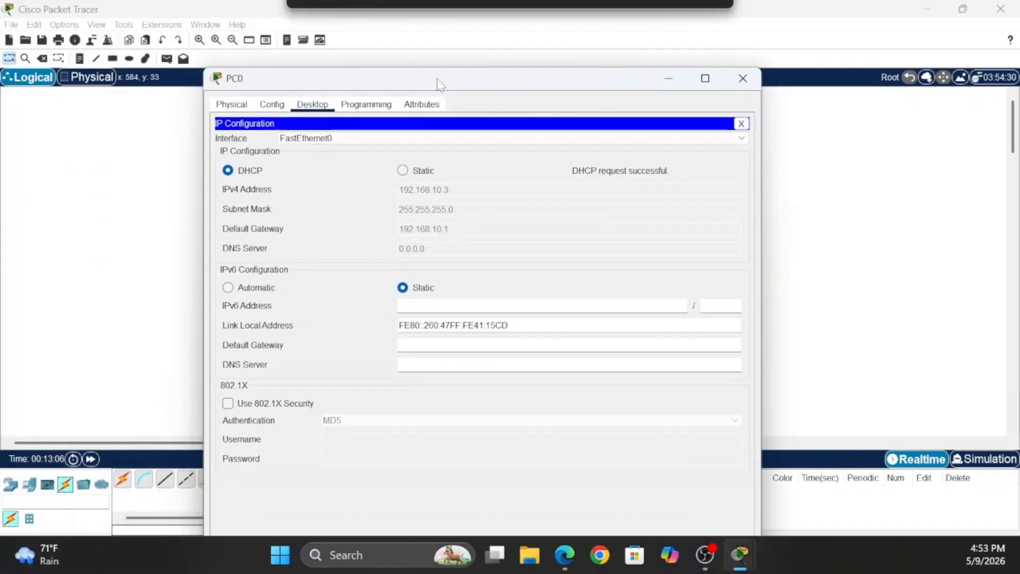
click(743, 78)
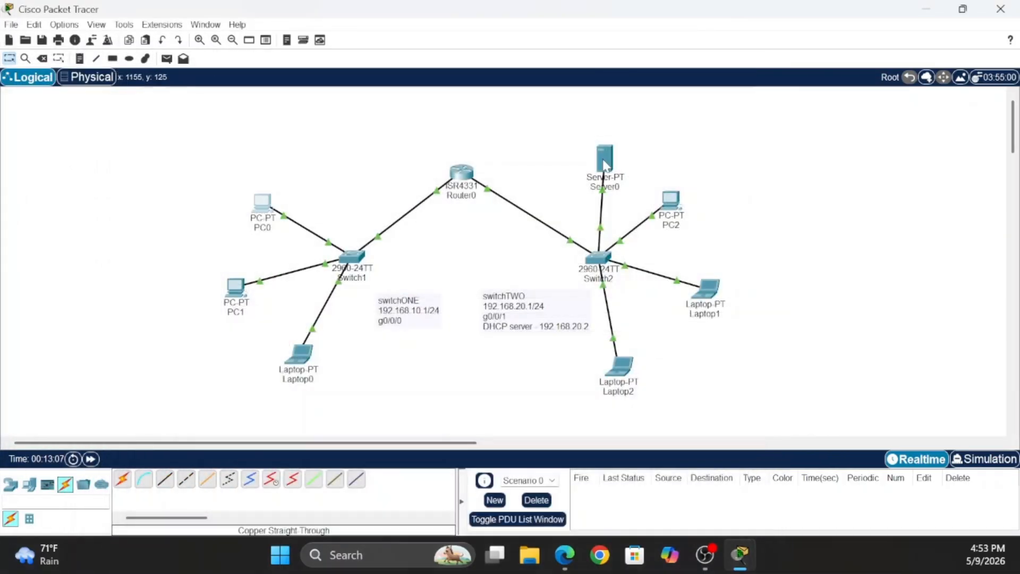
Switch PC0's IP configuration to Static and back to DHCP to request a fresh address, and close its window
click(272, 206)
click(427, 183)
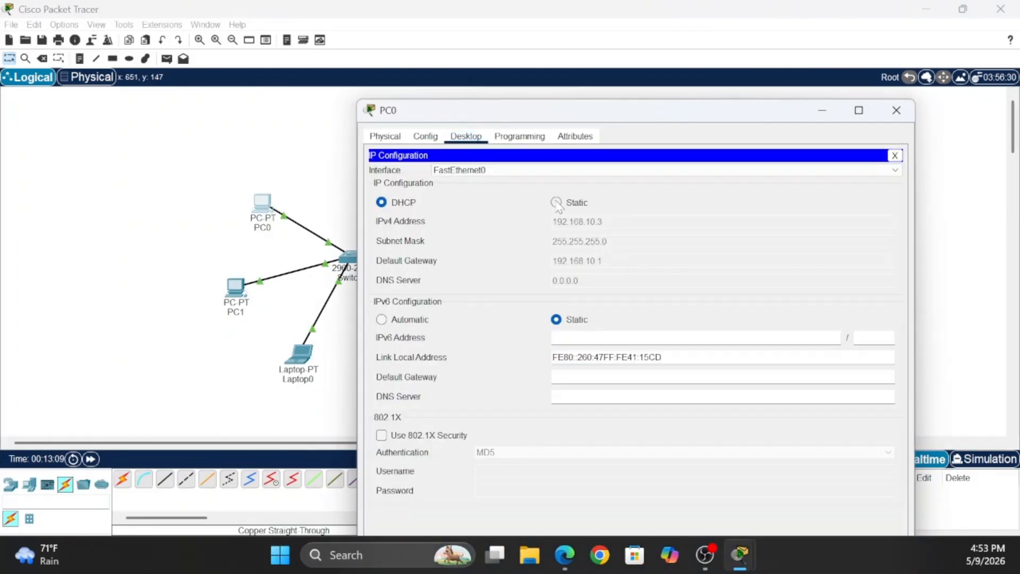
drag(620, 113, 608, 73)
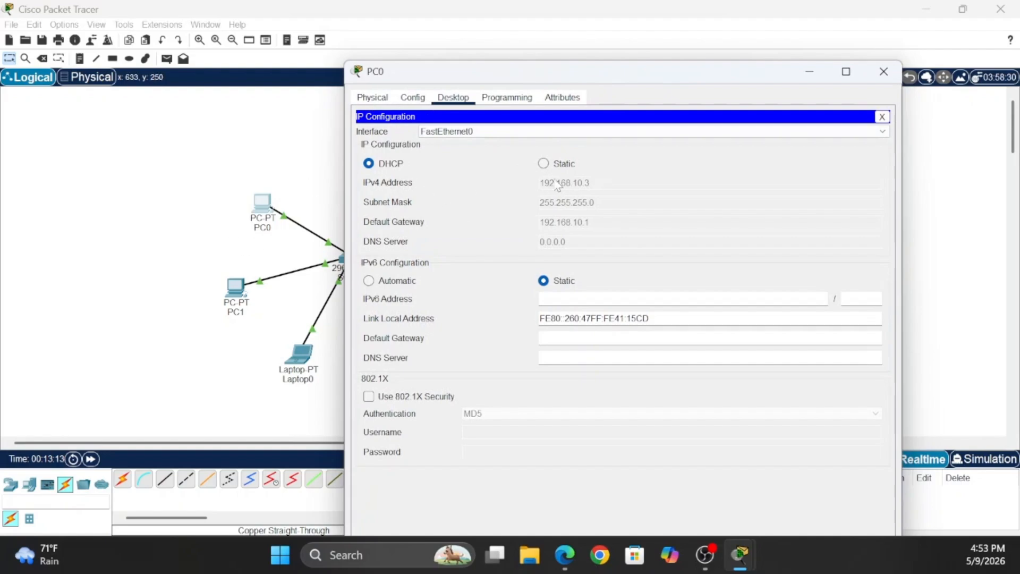
click(543, 164)
click(370, 164)
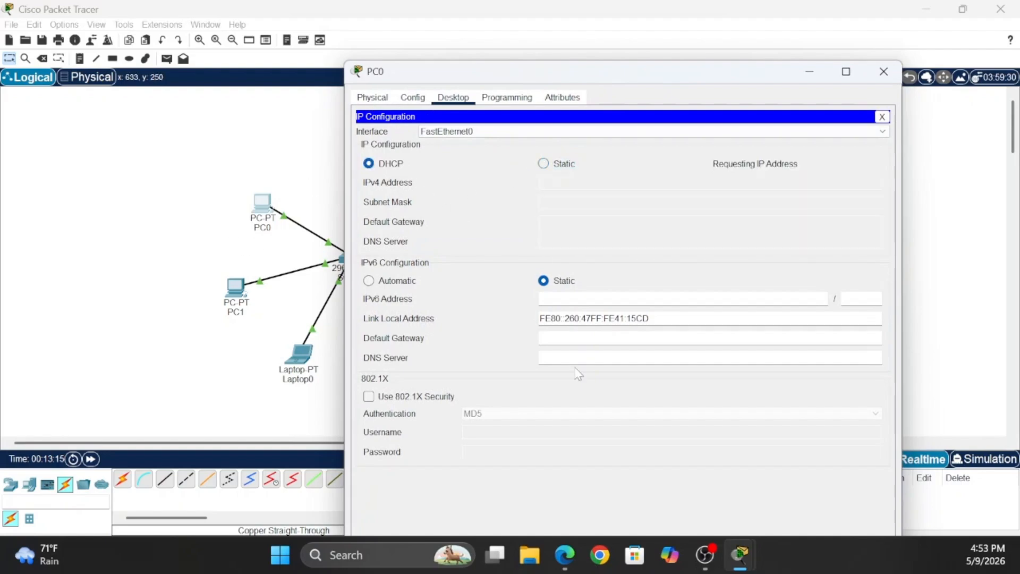
click(884, 72)
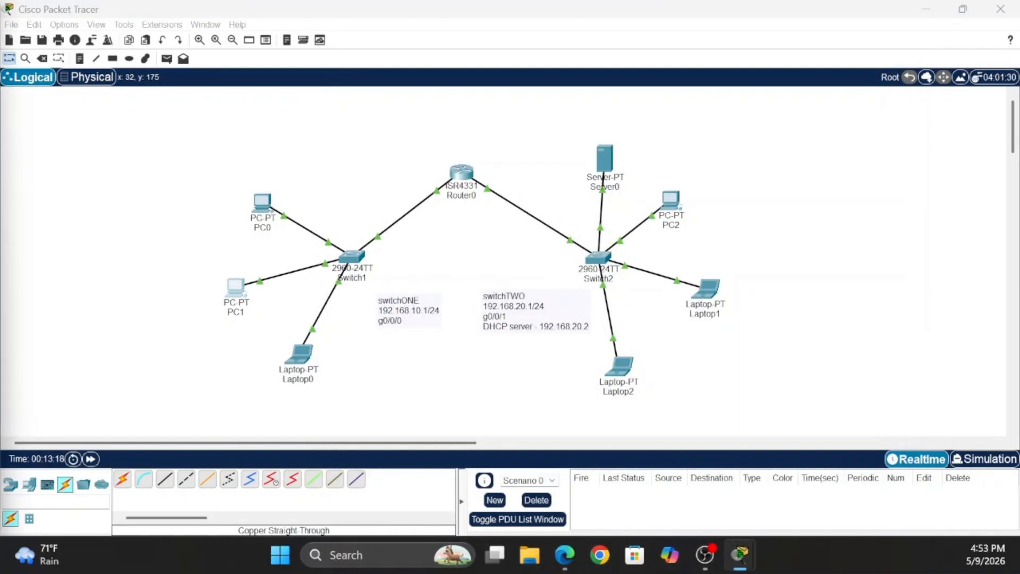
Switch PC1's IP configuration to Static and back to DHCP to request a fresh address, and close its window
click(235, 288)
click(308, 164)
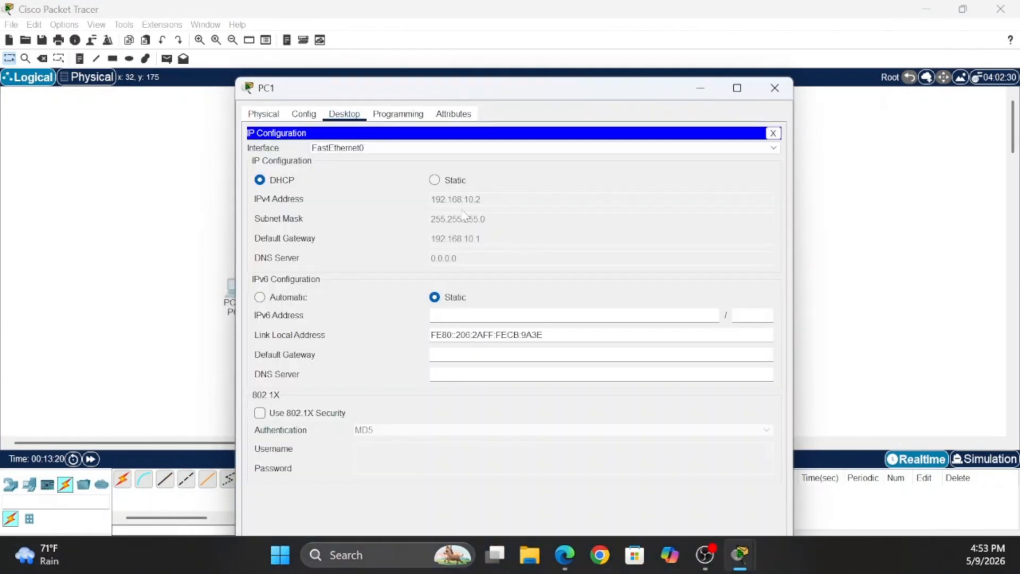
click(436, 181)
click(260, 179)
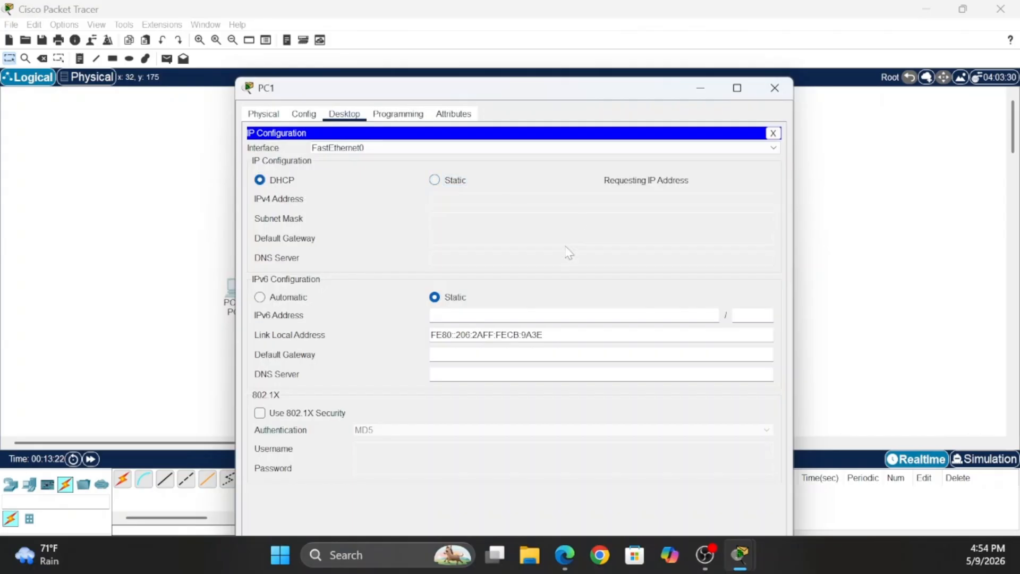
click(774, 88)
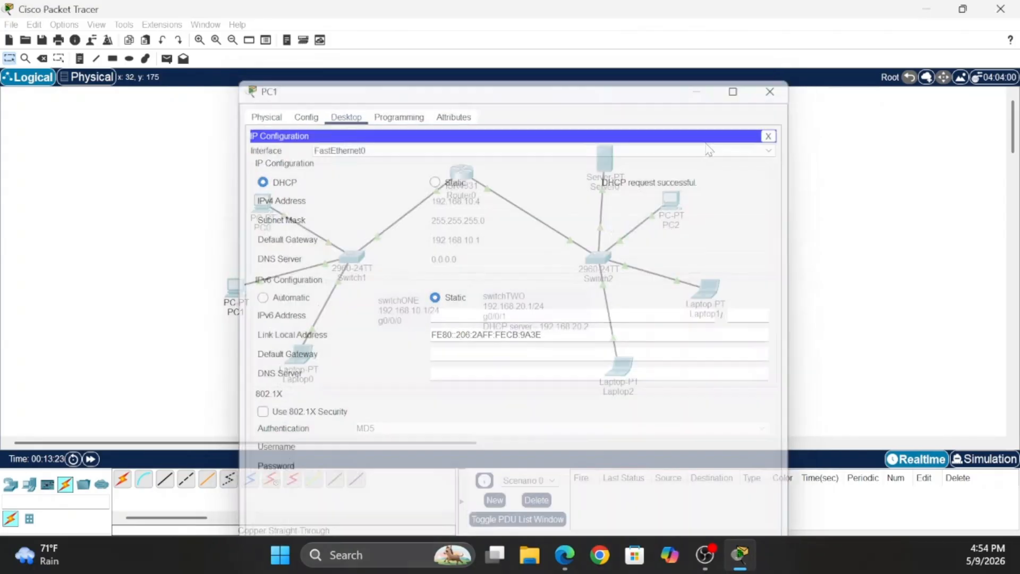
Set Laptop0's IPv4 configuration on FastEthernet0 to DHCP
click(303, 360)
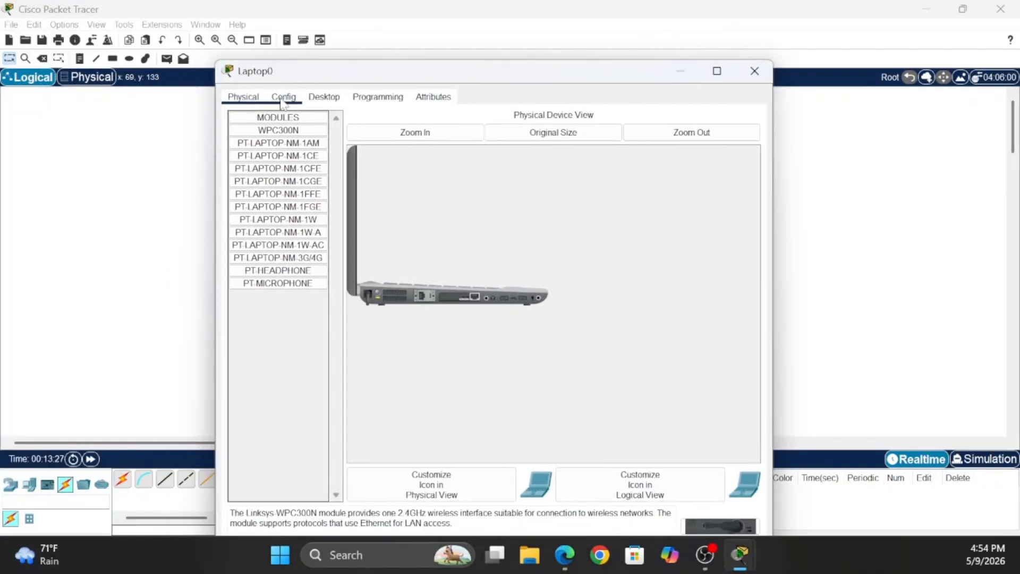
click(284, 97)
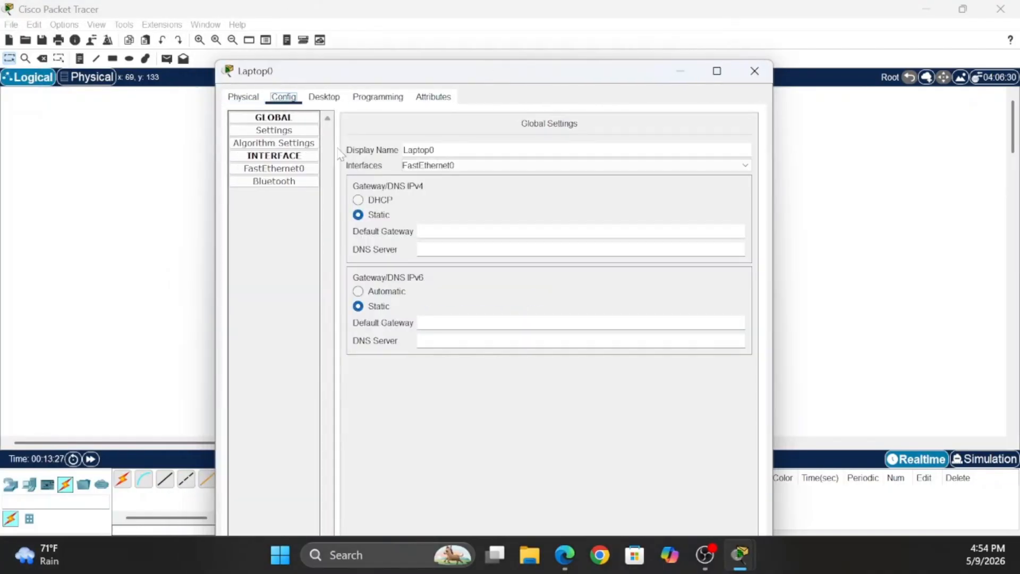
click(325, 98)
click(299, 151)
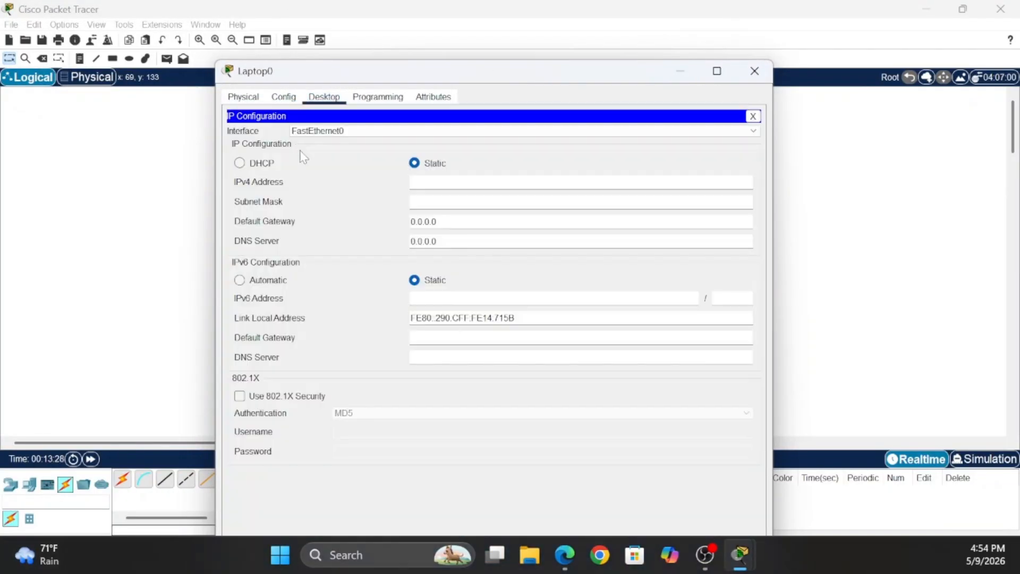
click(245, 163)
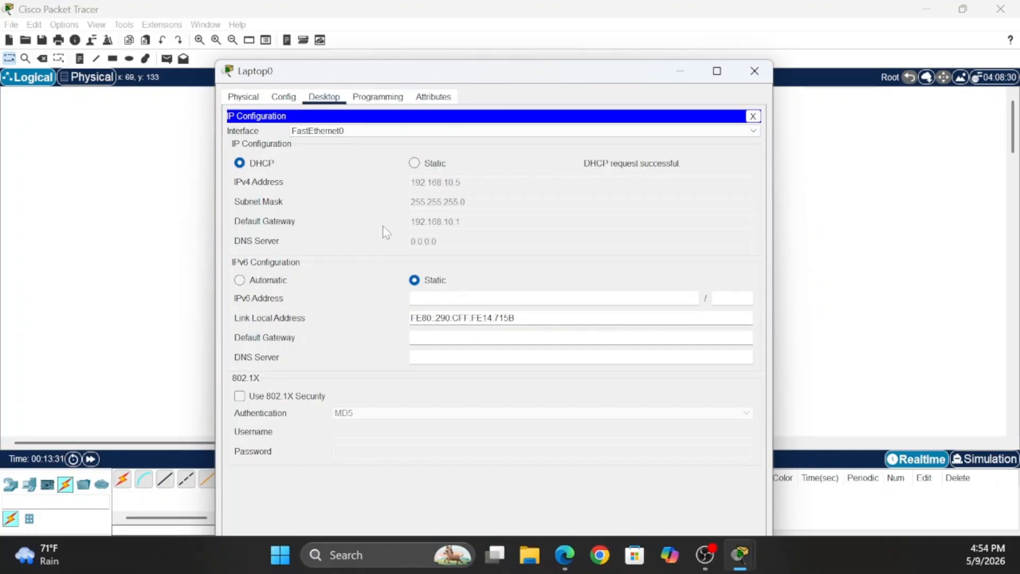
click(681, 74)
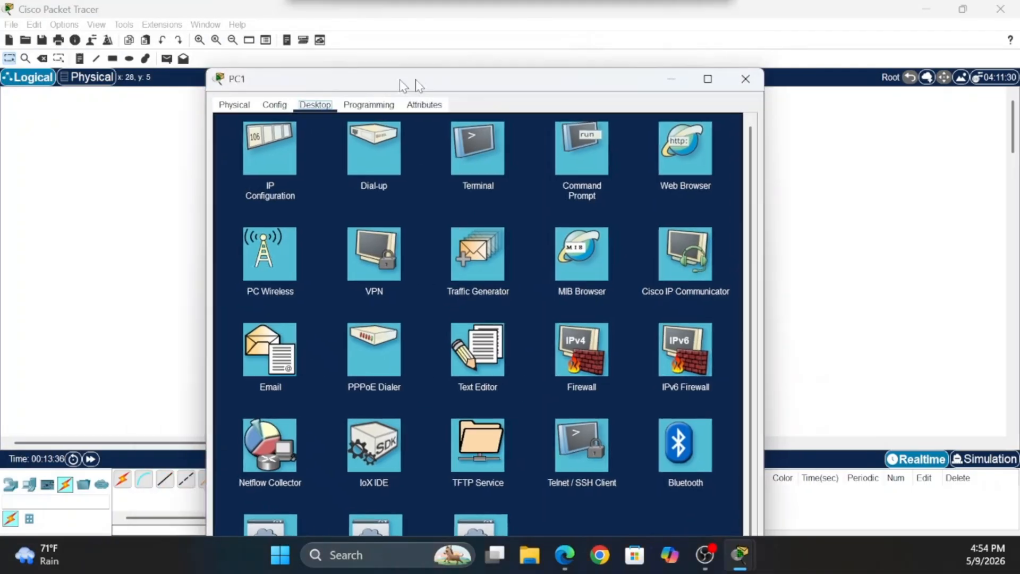
Check the address PC1 received in its IP configuration and close its window
drag(400, 78, 425, 79)
click(288, 153)
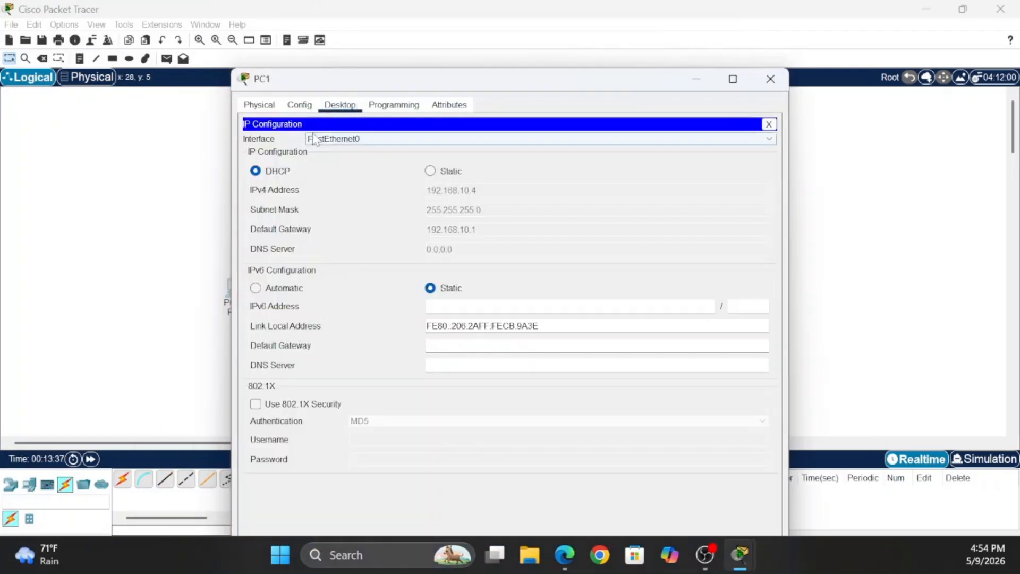
click(771, 79)
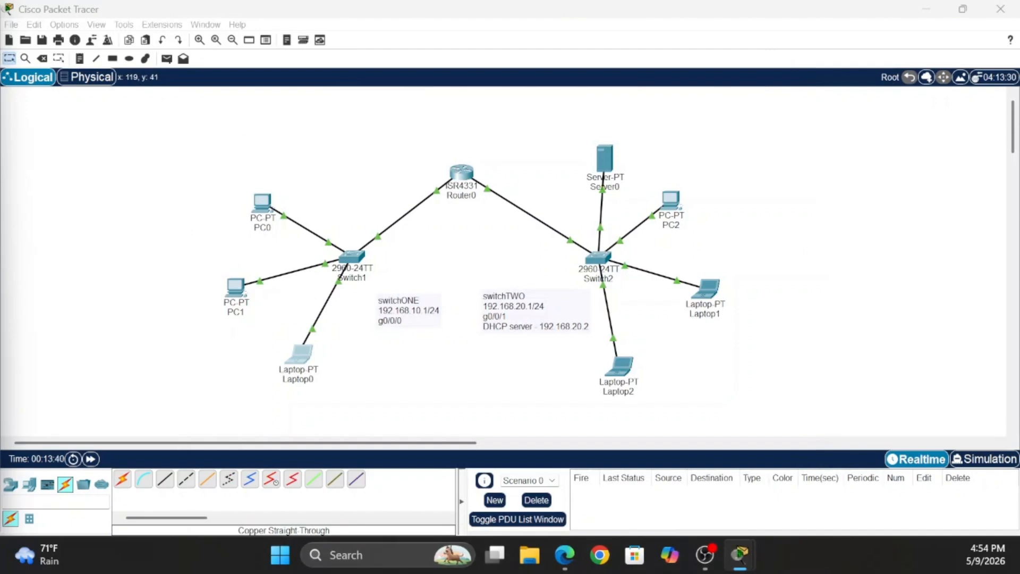
Set PC2's IPv4 configuration on FastEthernet0 to DHCP and close its window
click(668, 199)
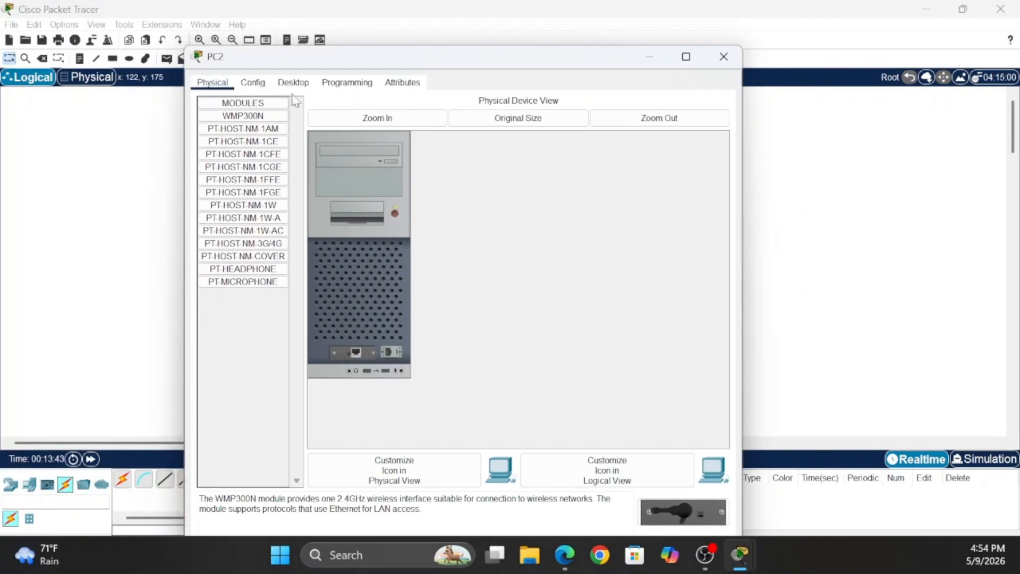
click(296, 85)
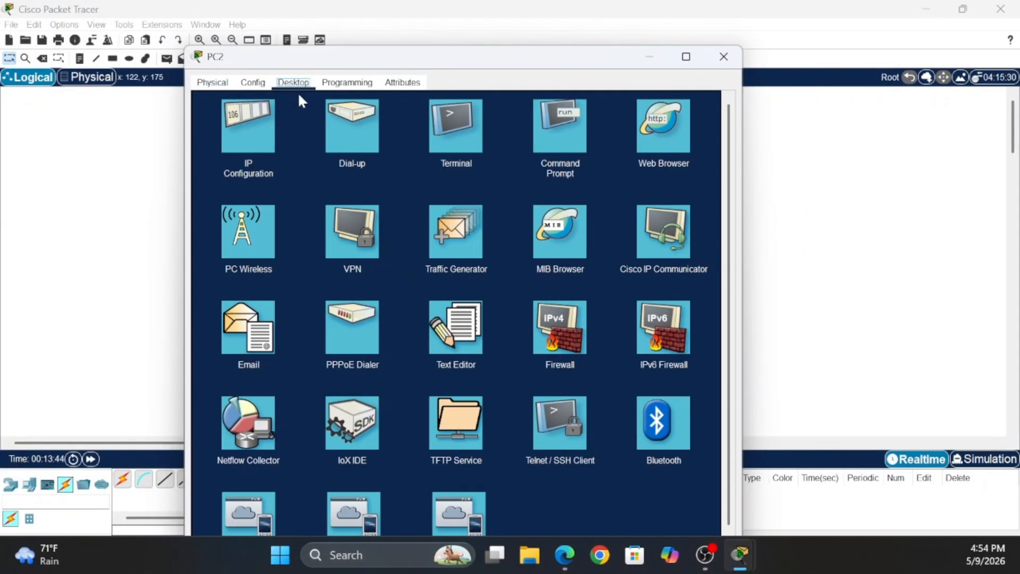
click(262, 154)
click(232, 151)
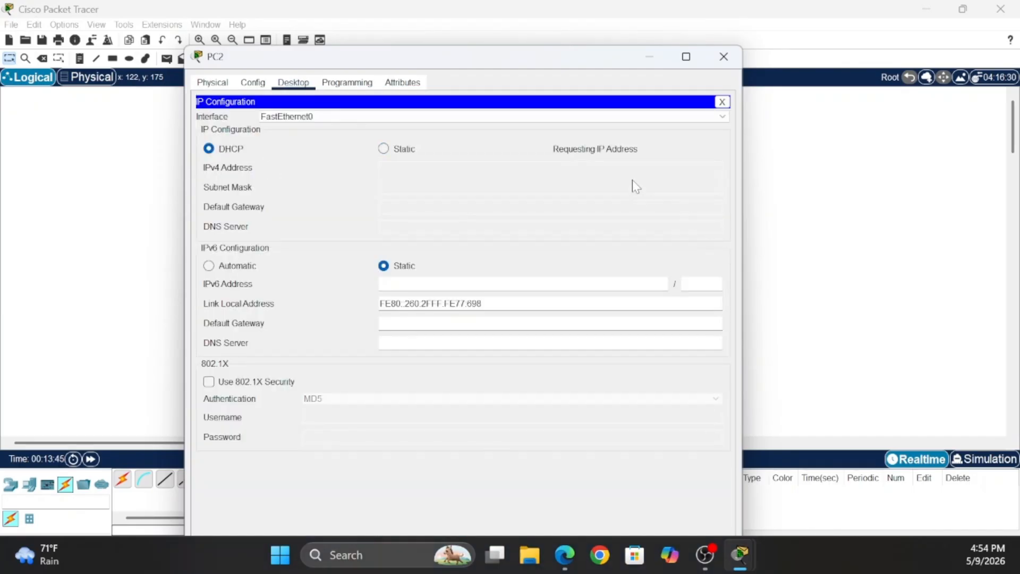
click(723, 59)
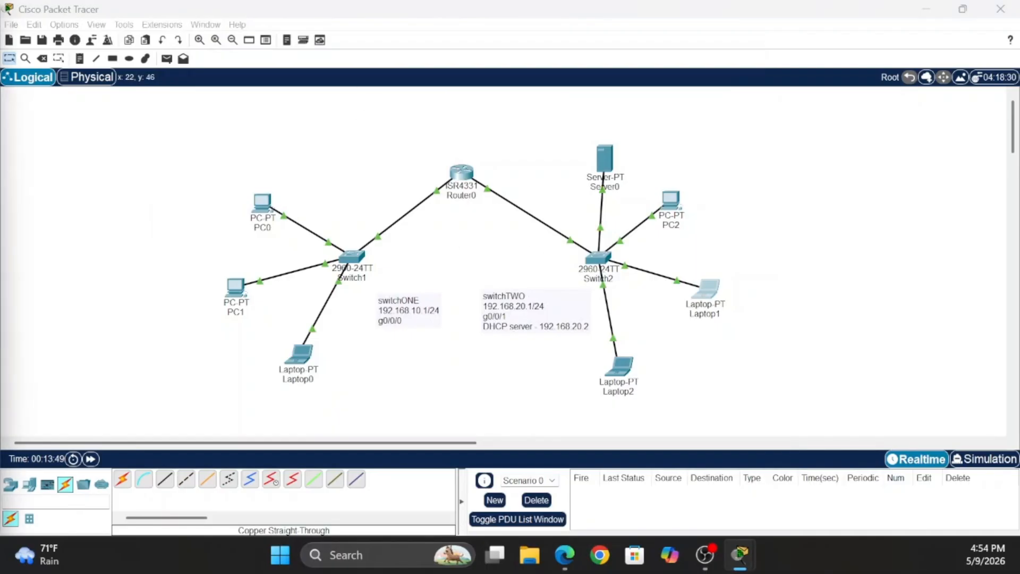
Set Laptop1's IPv4 configuration on FastEthernet0 to DHCP and close its window
click(706, 290)
click(457, 87)
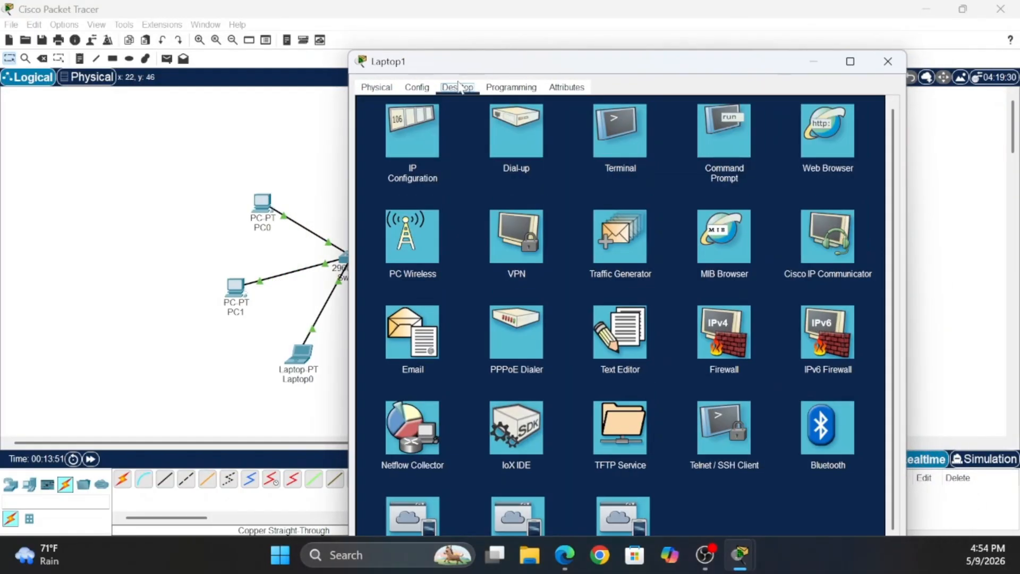
click(431, 120)
click(373, 153)
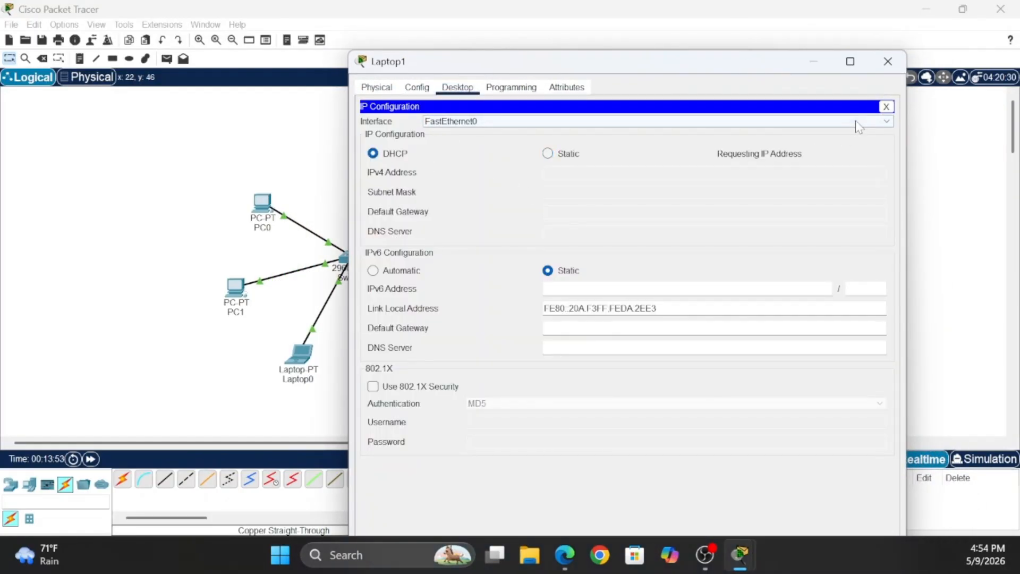
click(887, 61)
Set Laptop2's IPv4 configuration on FastEthernet0 to DHCP
click(619, 367)
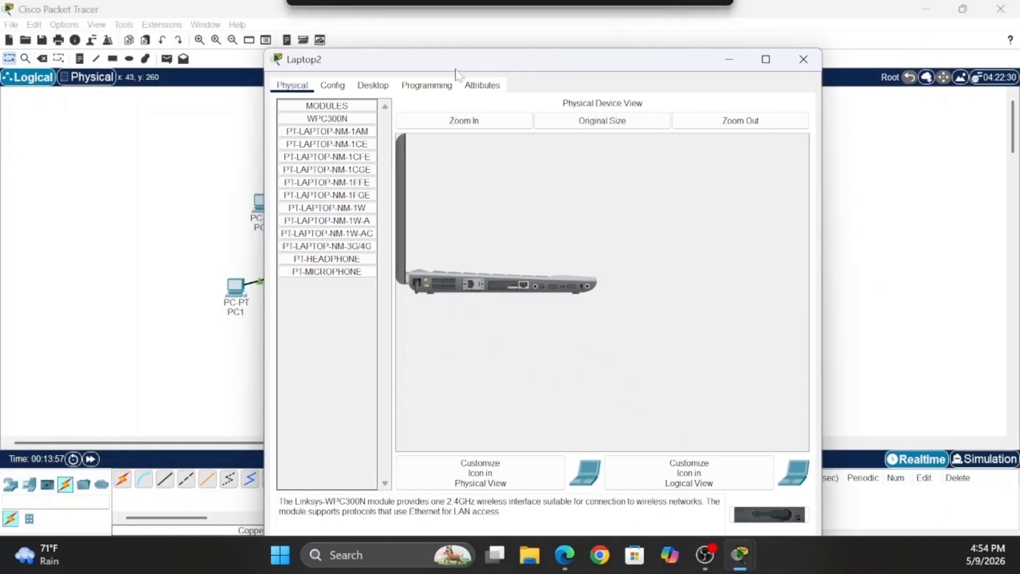
click(373, 85)
click(360, 126)
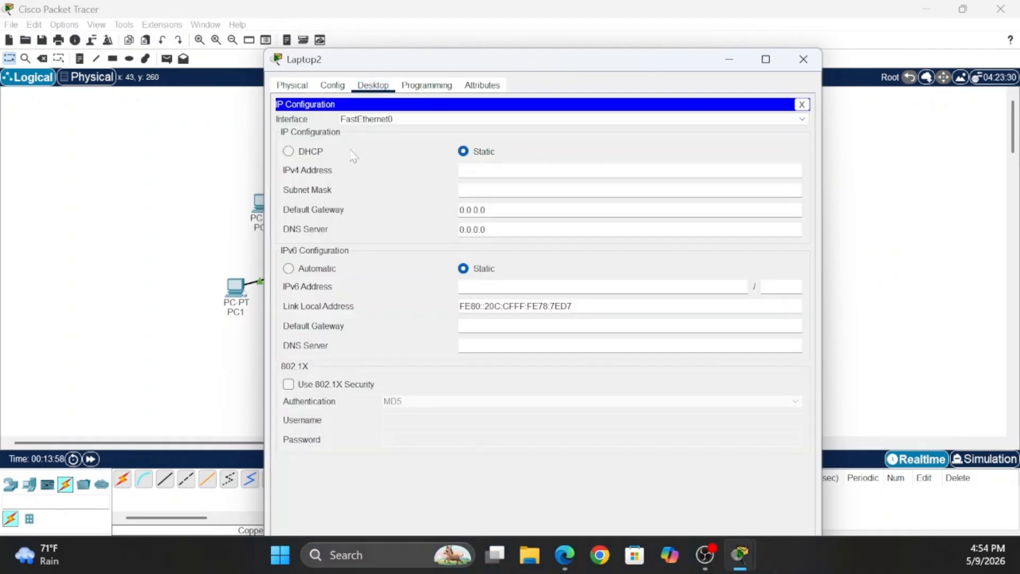
click(317, 156)
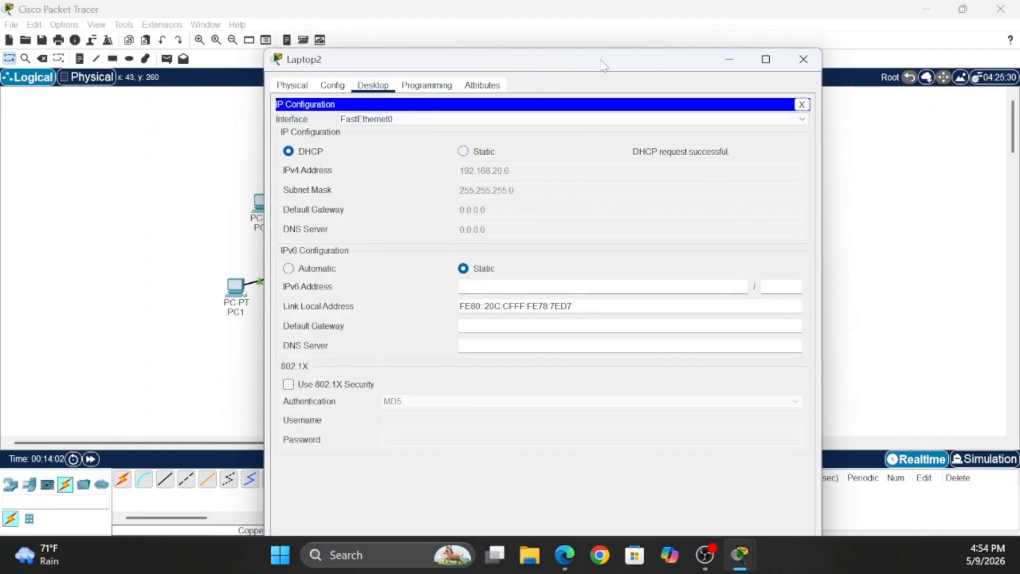
mouse_move(601, 62)
mouse_down()
mouse_move(519, 70)
mouse_move(604, 96)
mouse_move(595, 60)
mouse_up()
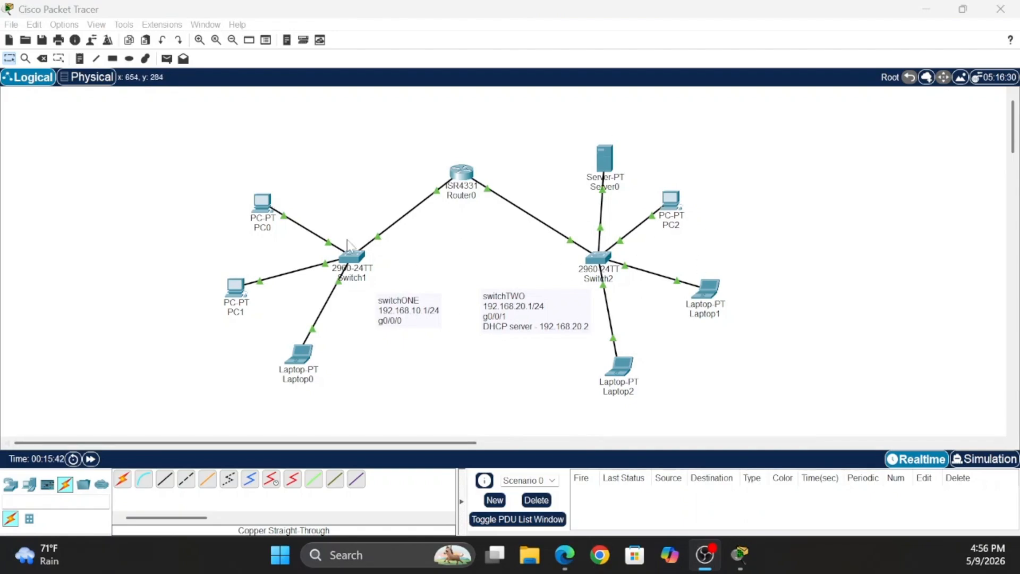
click(667, 216)
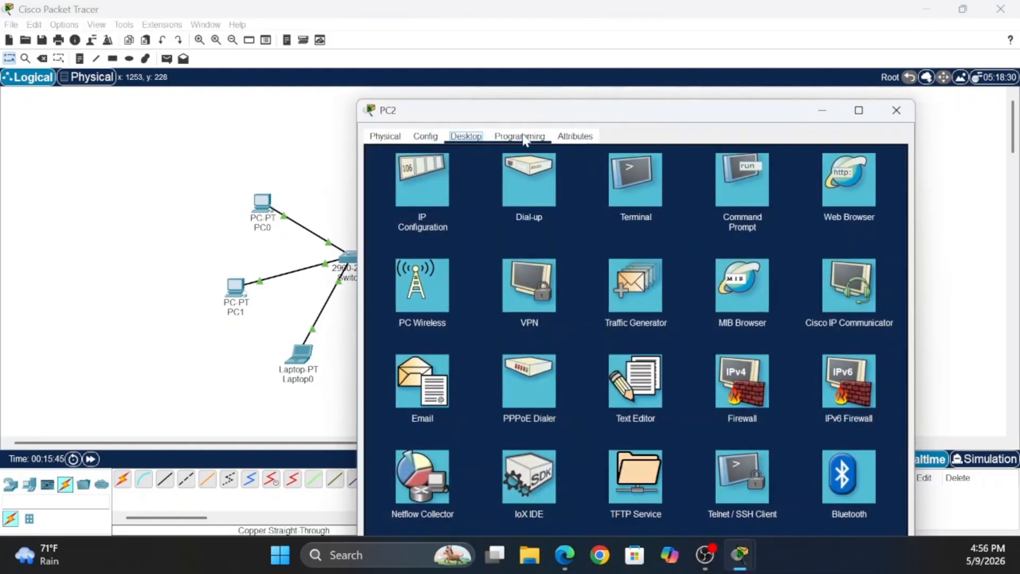
drag(562, 114, 564, 118)
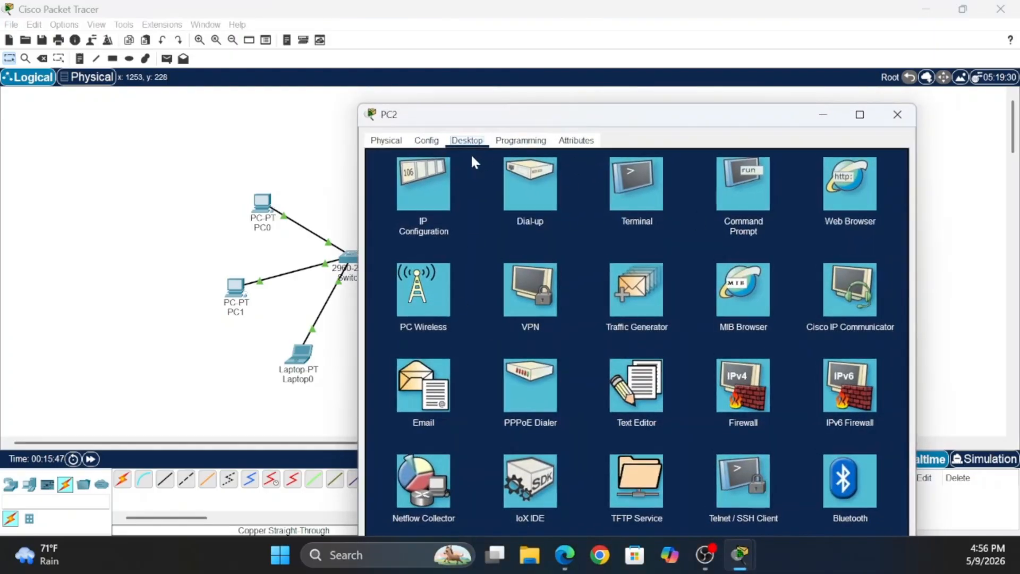
click(623, 191)
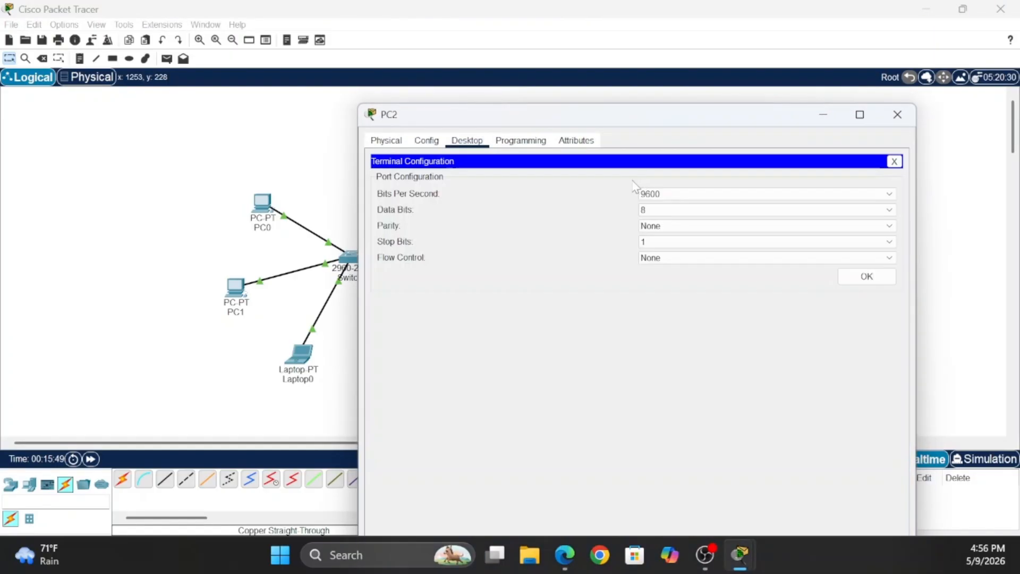
click(897, 114)
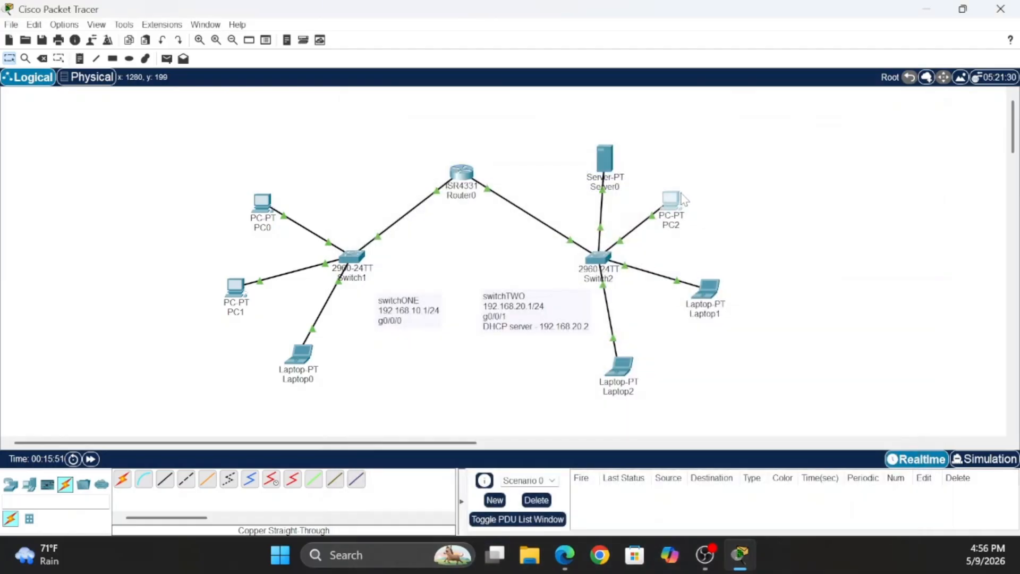
Reopen PC2 and bring up its Command Prompt
drag(0, 77, 643, 86)
click(464, 103)
click(510, 103)
click(430, 105)
click(409, 104)
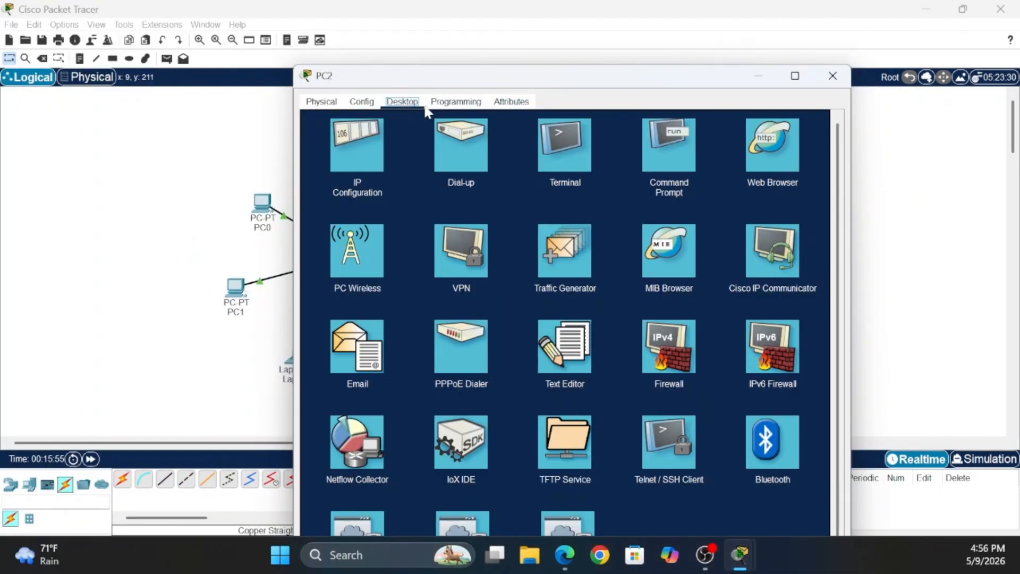
click(441, 104)
click(385, 105)
click(461, 106)
click(387, 104)
click(652, 158)
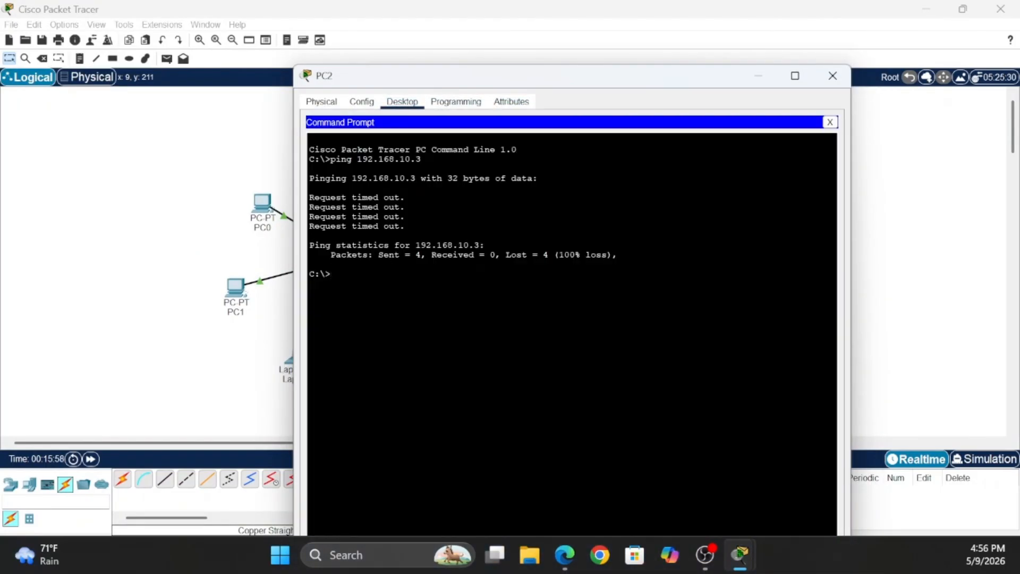
Ping 192.168.20.5 from PC2's command prompt and close PC2's window
drag(459, 178, 421, 178)
click(420, 178)
text(192.168.20)
click(758, 75)
click(698, 312)
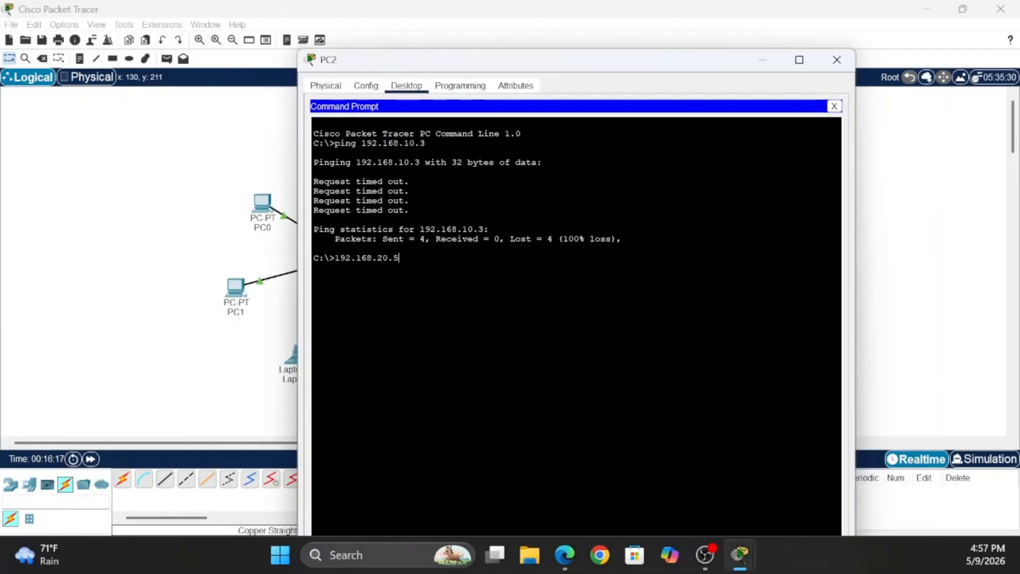
text(ping)
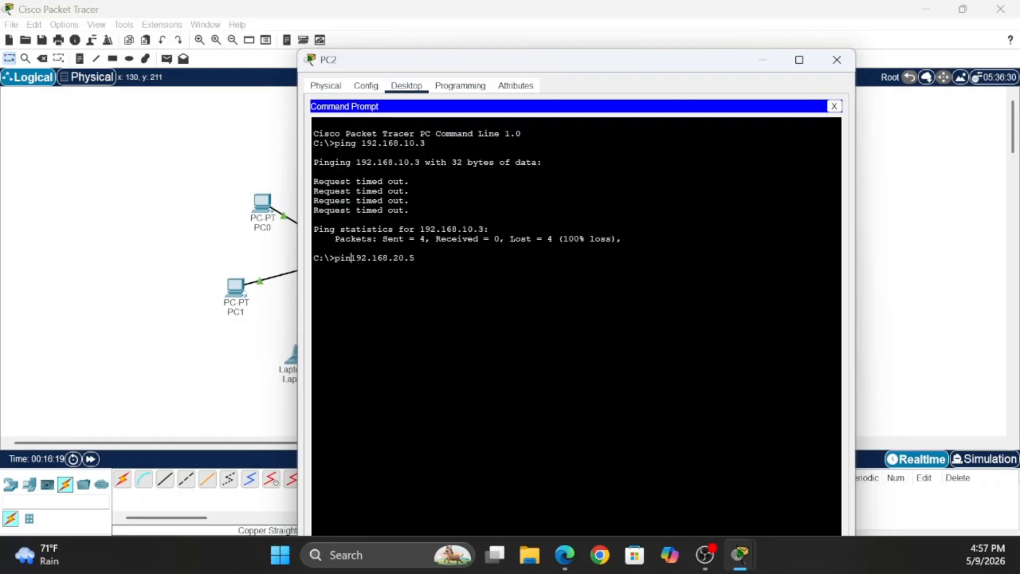
key(Return)
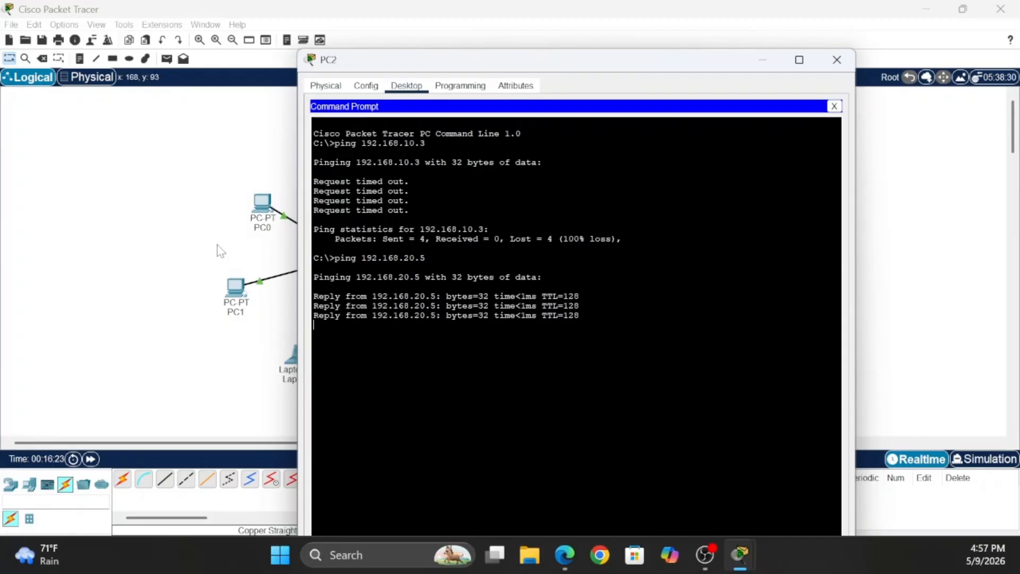
click(835, 60)
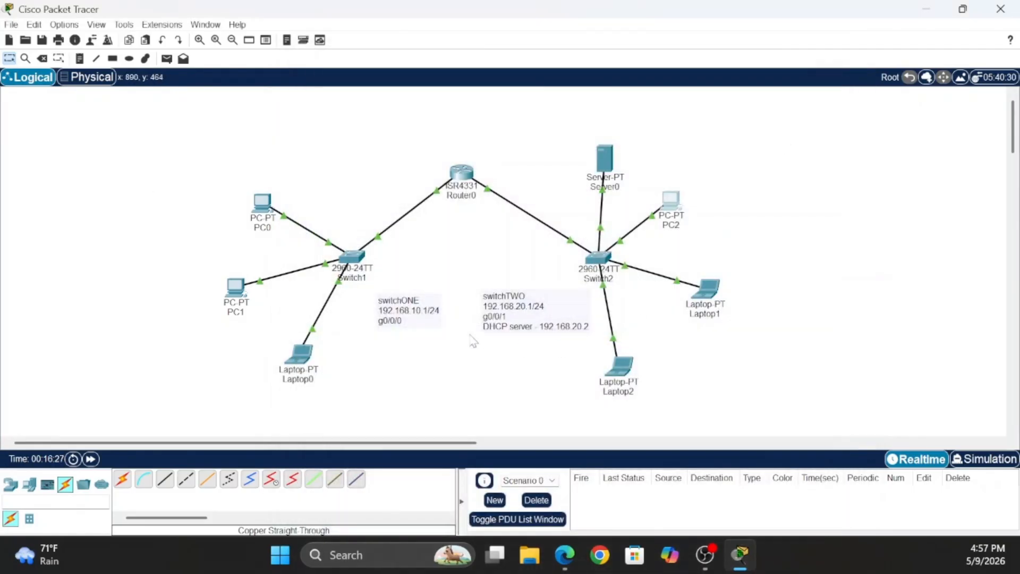